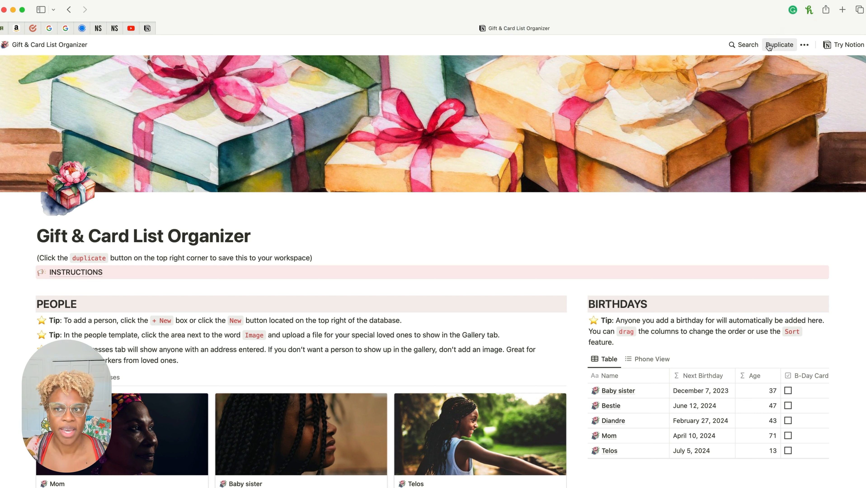
Duplicate the Gift & Card List Organizer template into the workspace and look through the copied page
click(768, 47)
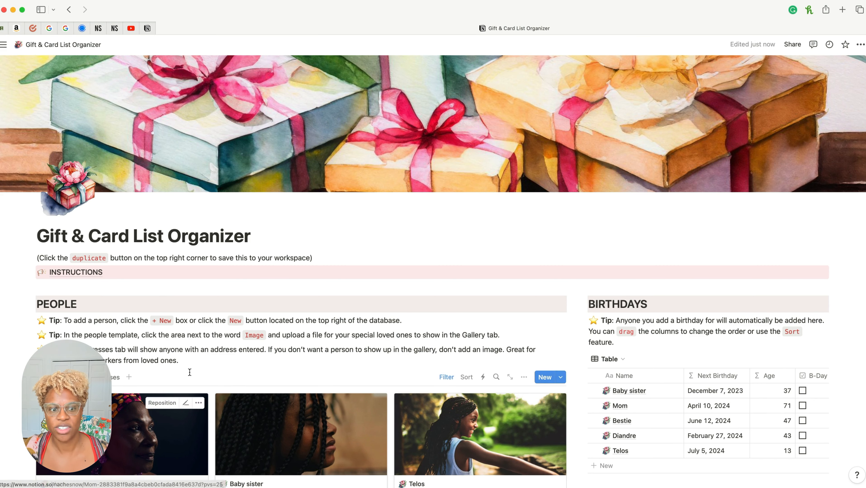
scroll(580, 338, down, 10)
scroll(580, 339, down, 7)
scroll(91, 256, up, 20)
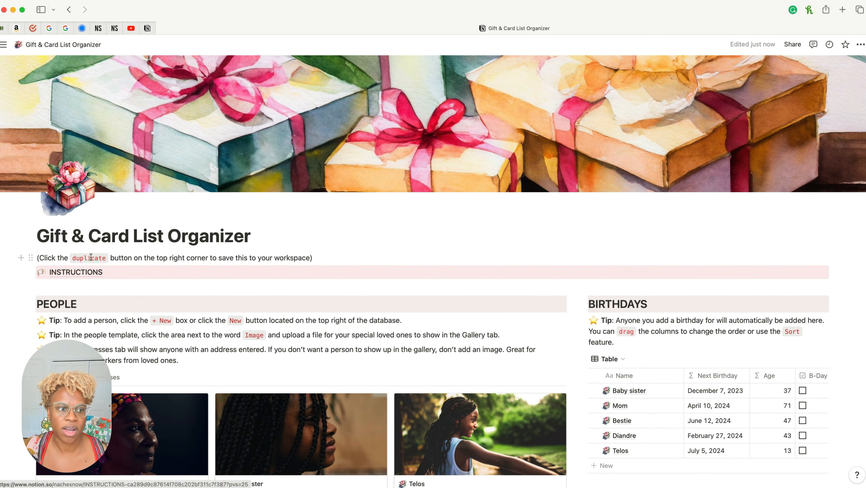
mouse_move(80, 273)
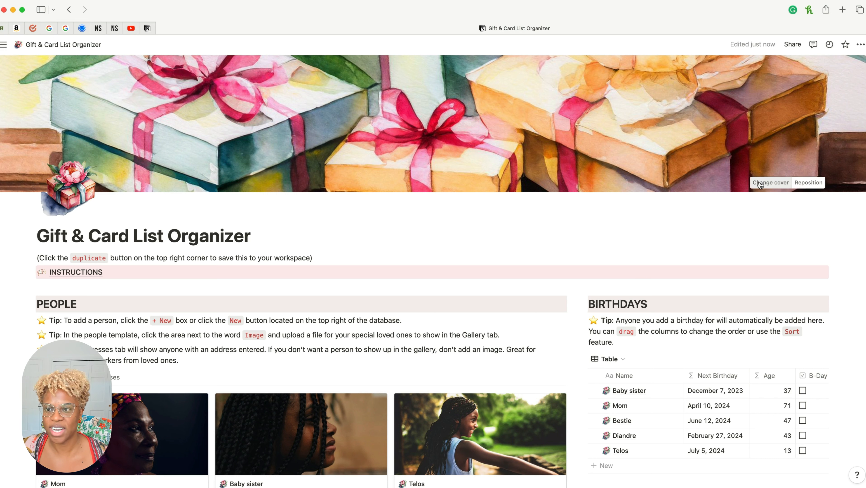
View the cover image options for the Gift & Card List Organizer page, then close them without choosing one
click(760, 184)
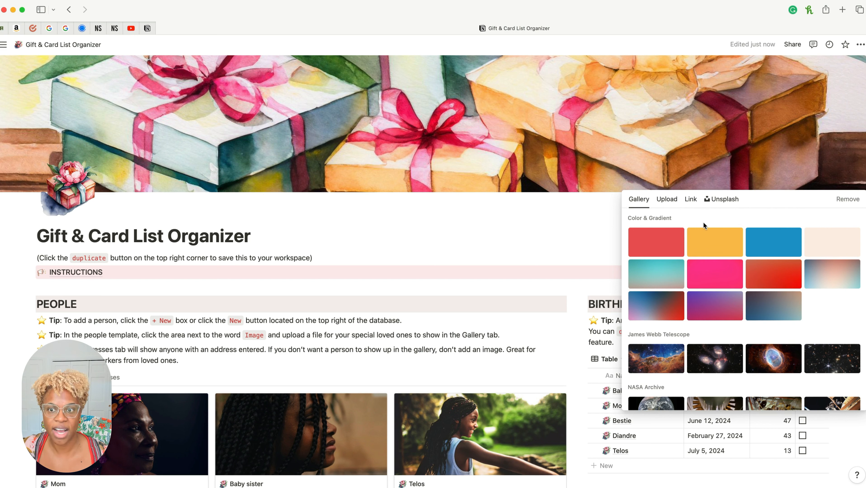
click(574, 231)
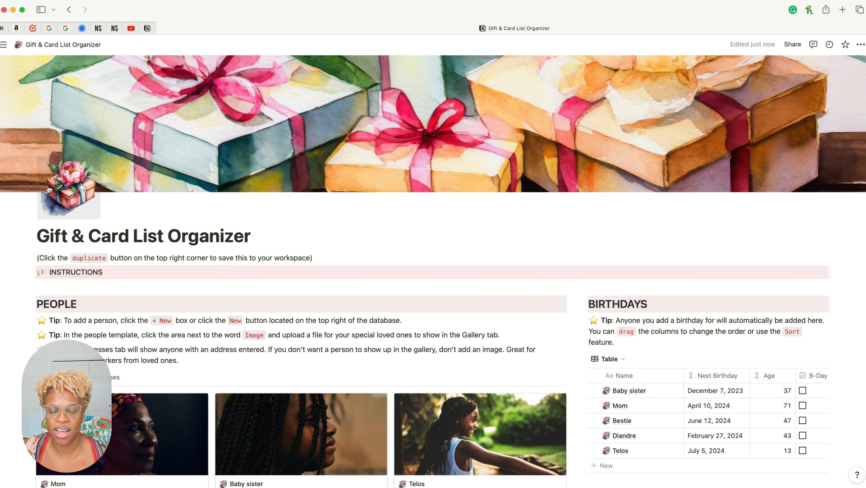
Add a new person page to the gallery in the PEOPLE section
scroll(48, 189, down, 3)
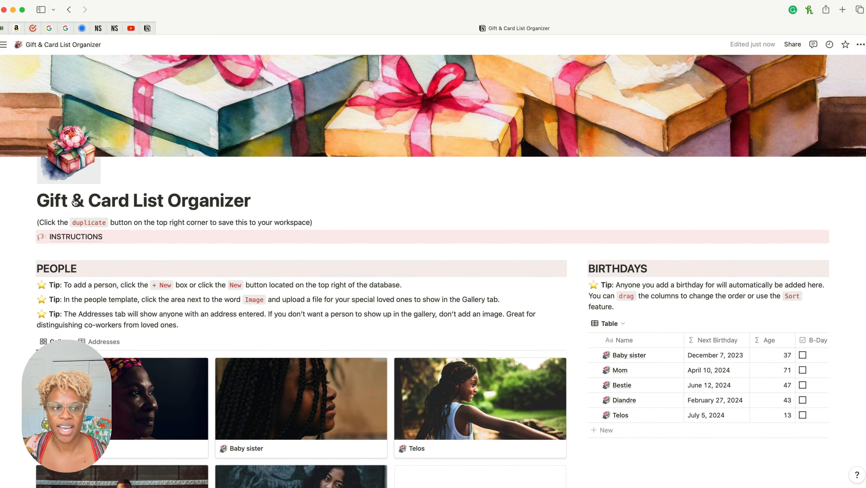
scroll(75, 200, down, 4)
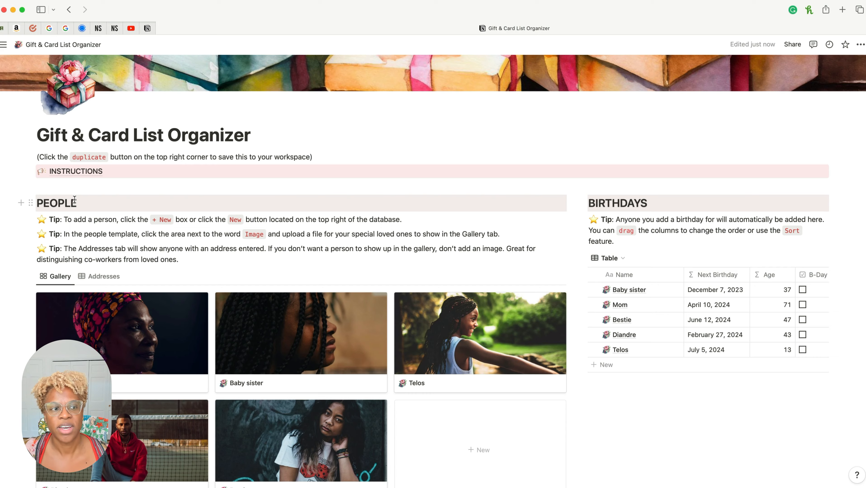
scroll(257, 208, down, 3)
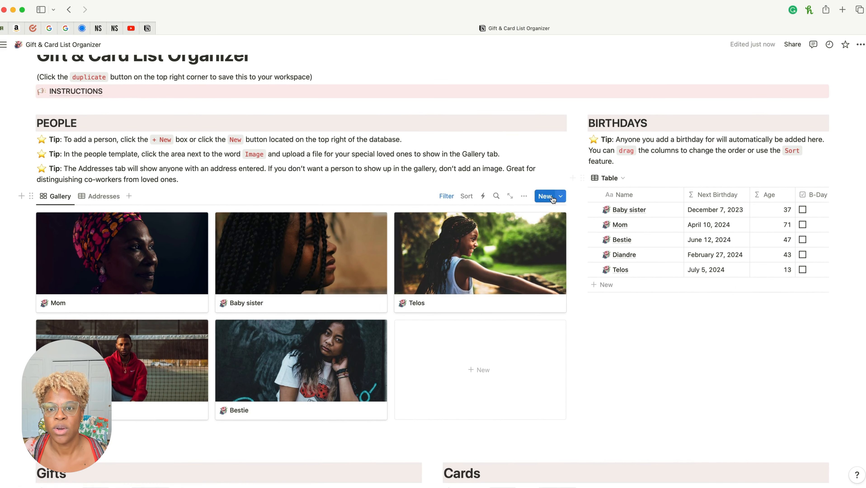
scroll(551, 236, up, 3)
click(549, 269)
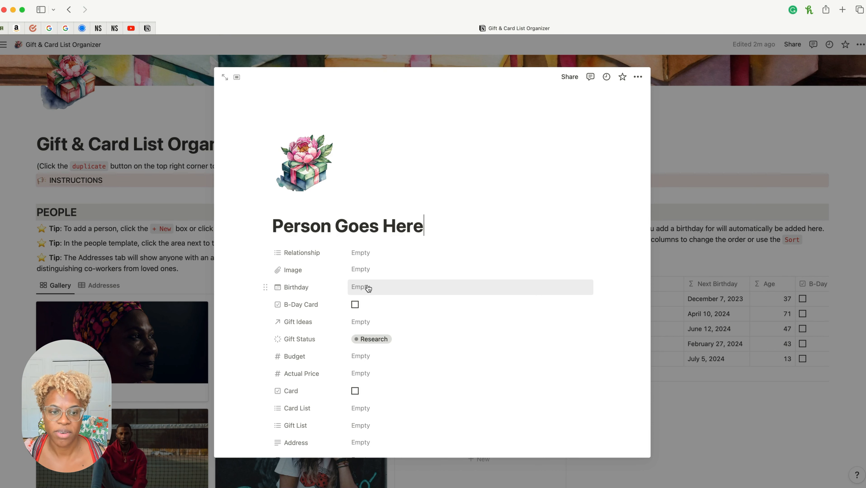
Review the available Gift Status choices on the new person page without changing the status
scroll(368, 288, down, 3)
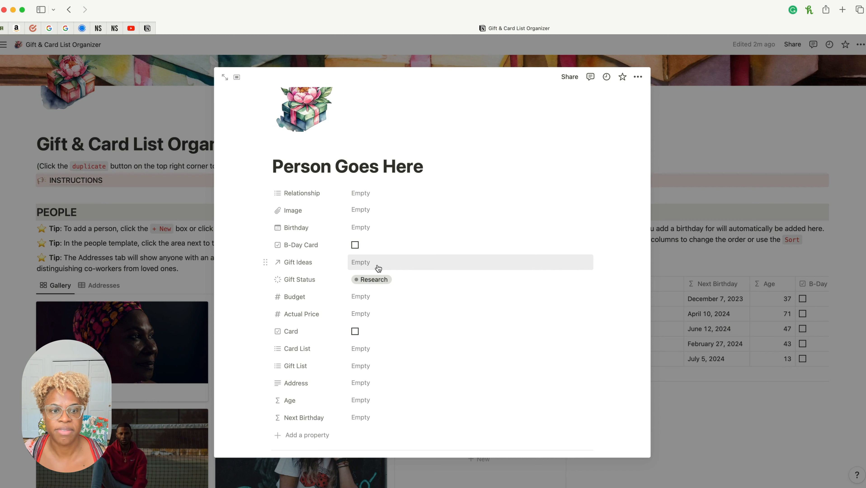
click(382, 277)
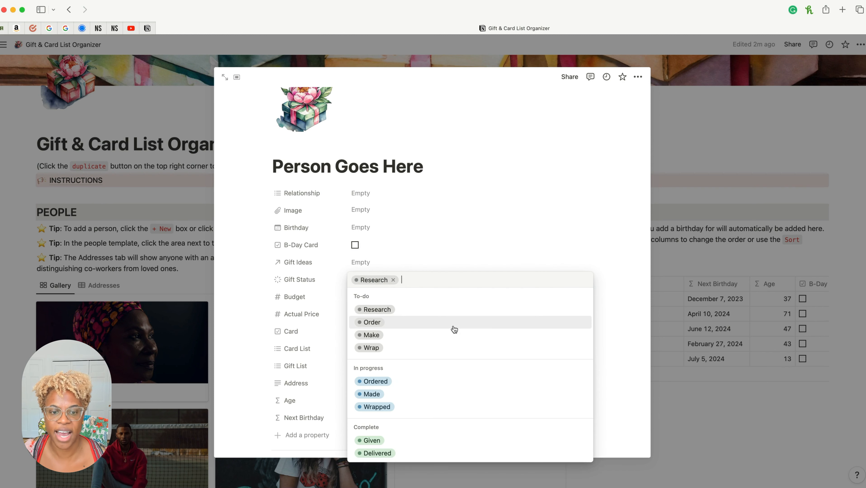
click(513, 261)
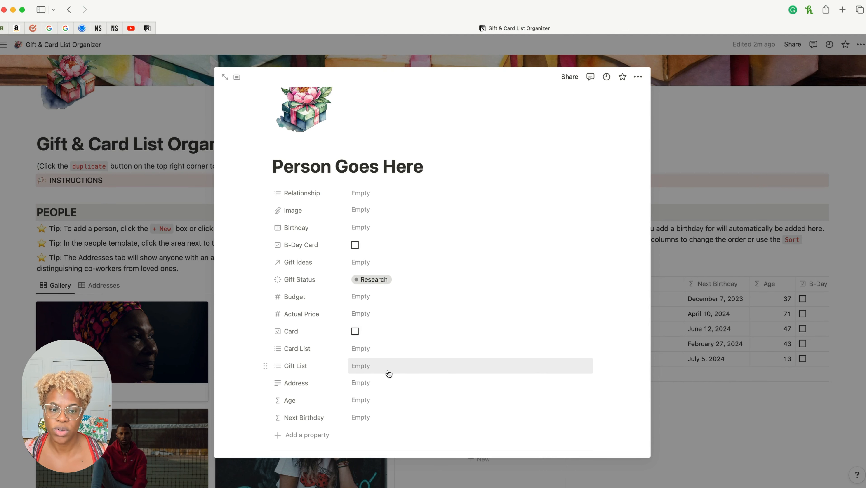
Set the new person's Card List to Mother's Day, Christmas and Valentine's Day
click(396, 358)
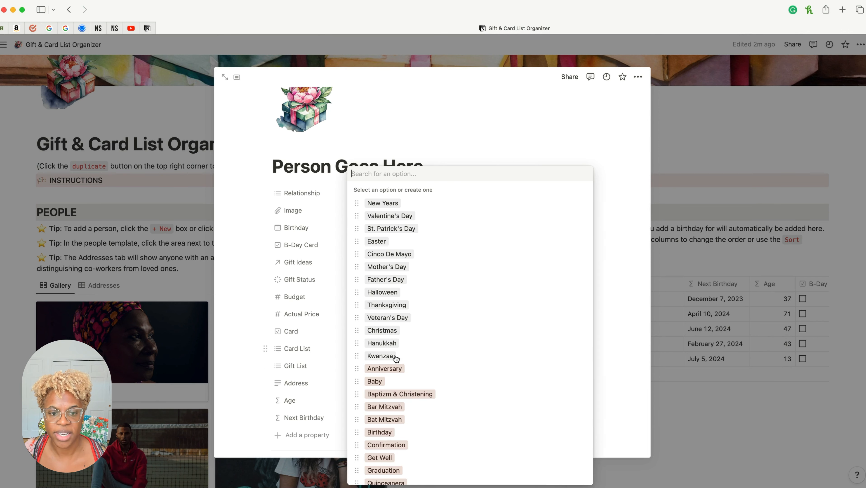
scroll(416, 365, down, 3)
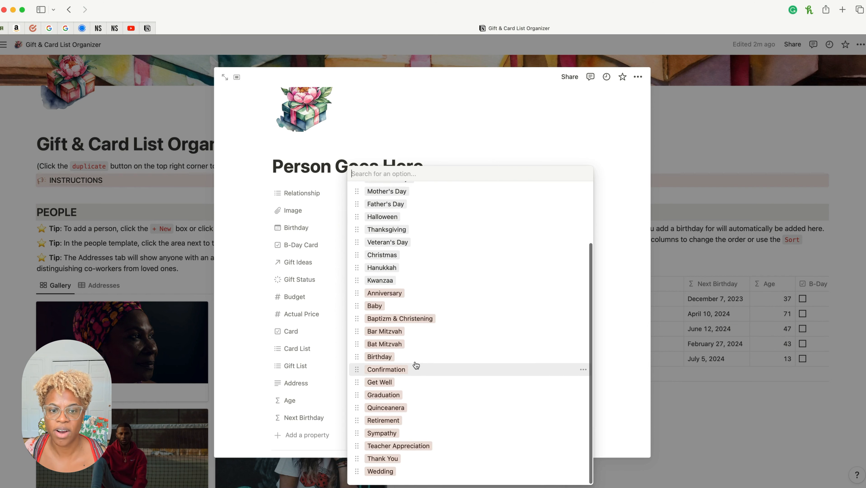
scroll(416, 365, up, 3)
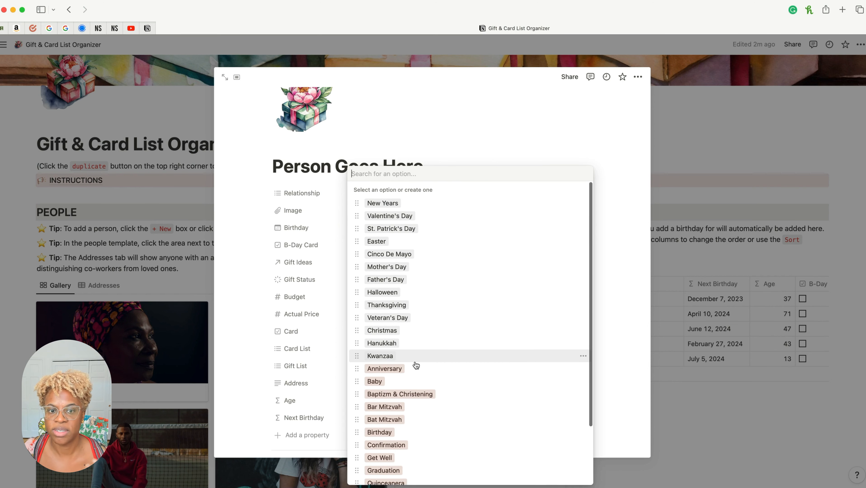
click(427, 267)
click(439, 331)
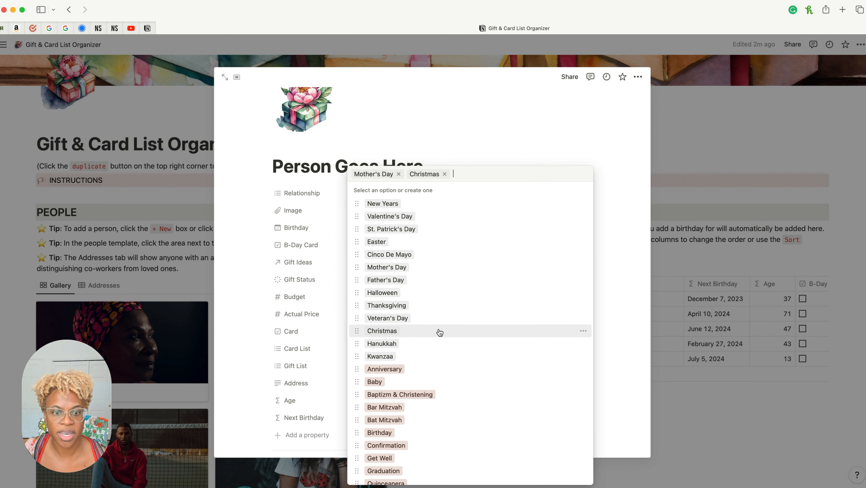
scroll(440, 332, down, 5)
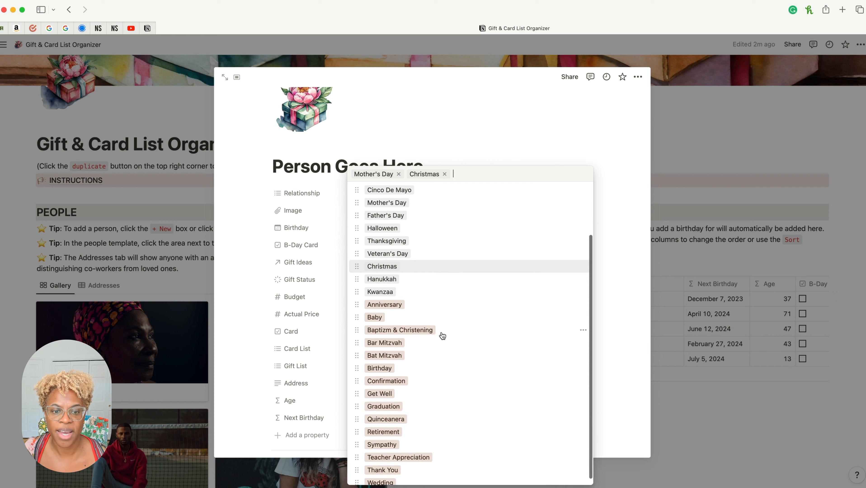
scroll(441, 334, up, 5)
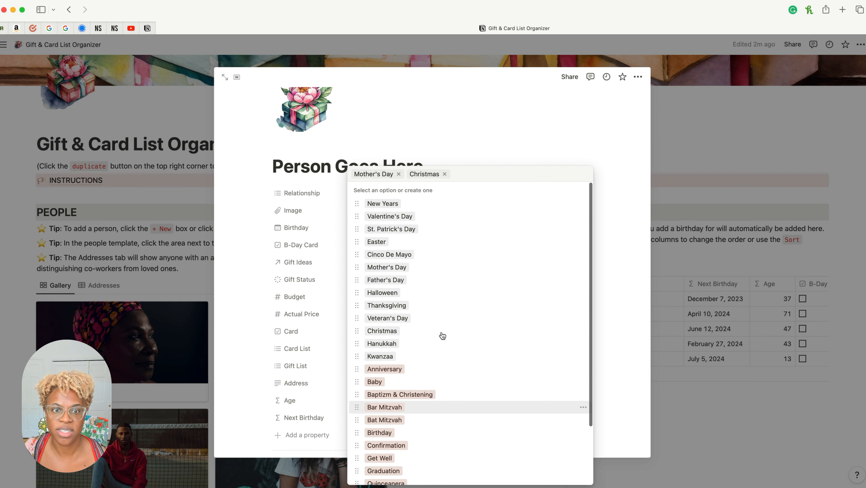
click(439, 216)
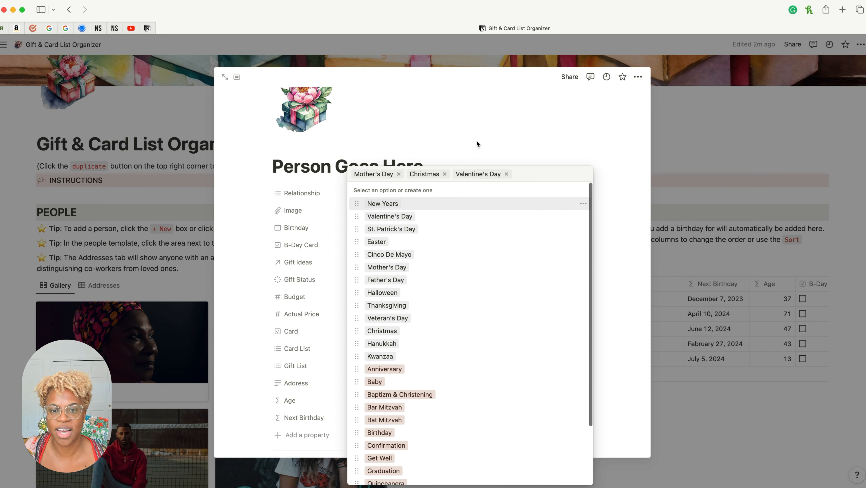
click(479, 163)
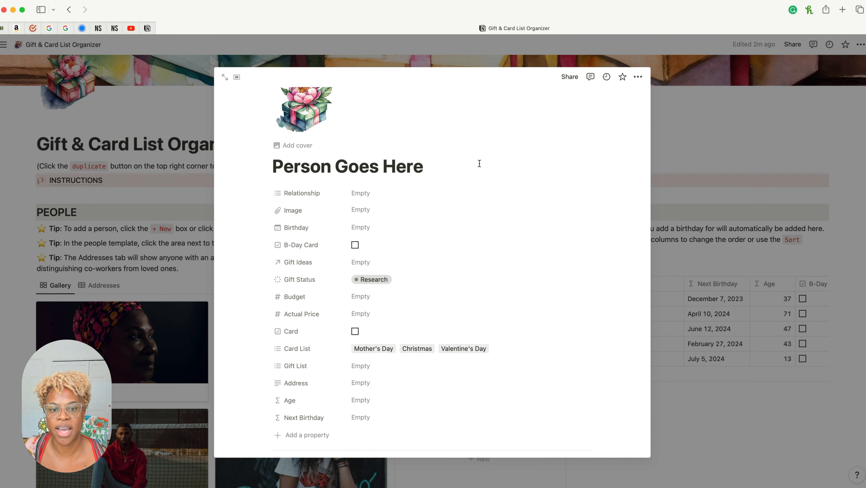
Set the new person's Gift List to Mother's Day and Christmas
click(392, 368)
click(408, 269)
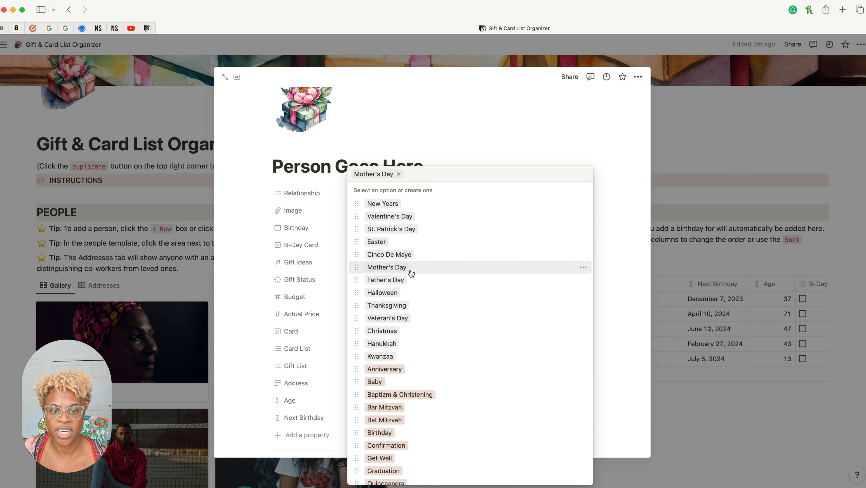
click(405, 331)
click(609, 333)
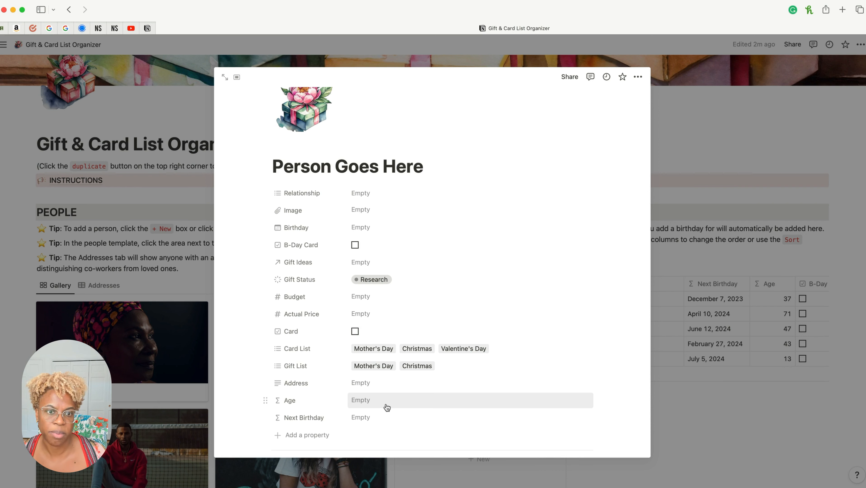
Remove all occasions from the new person's Card List and delete the person page
click(398, 349)
click(504, 174)
click(444, 174)
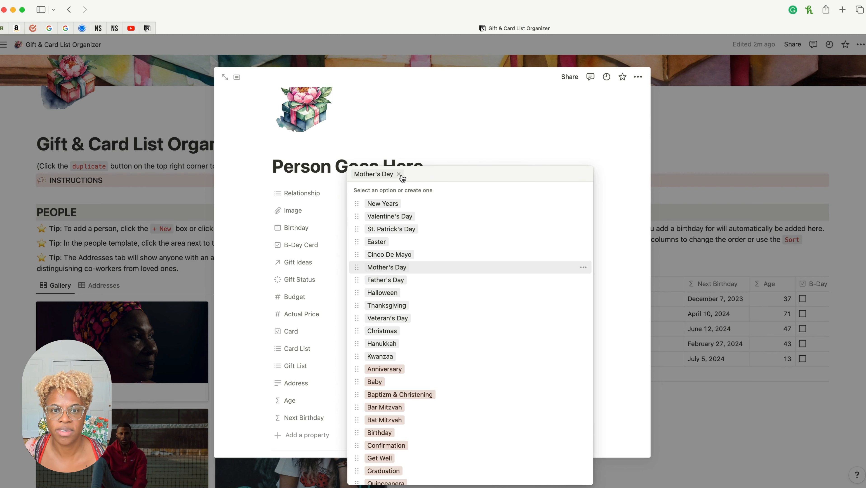
click(399, 174)
click(634, 163)
click(637, 77)
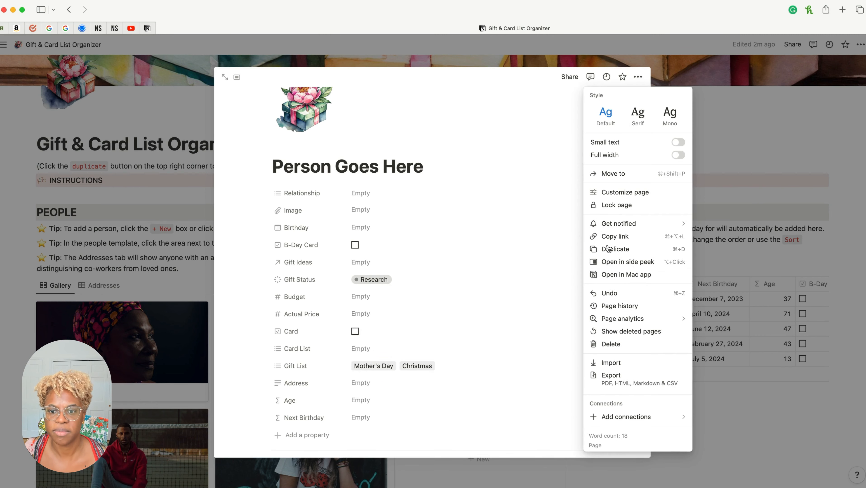
click(630, 344)
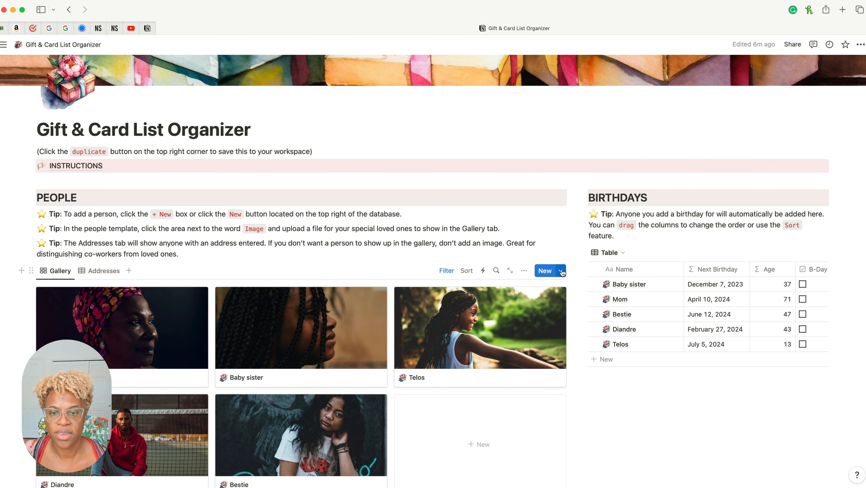
Open the default Person Goes Here template of the People database for editing
click(561, 272)
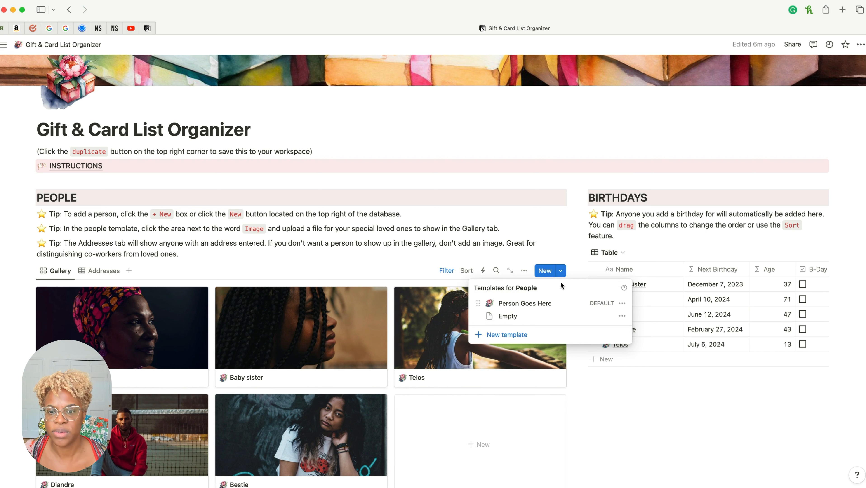
click(622, 304)
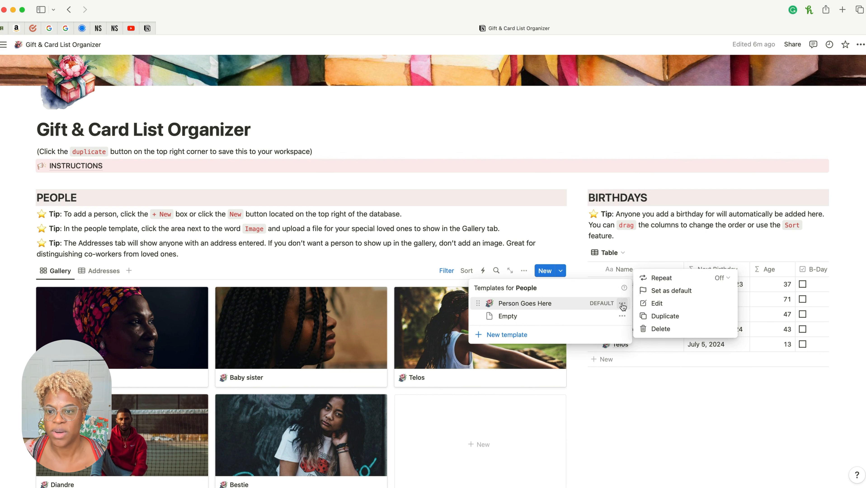
click(658, 303)
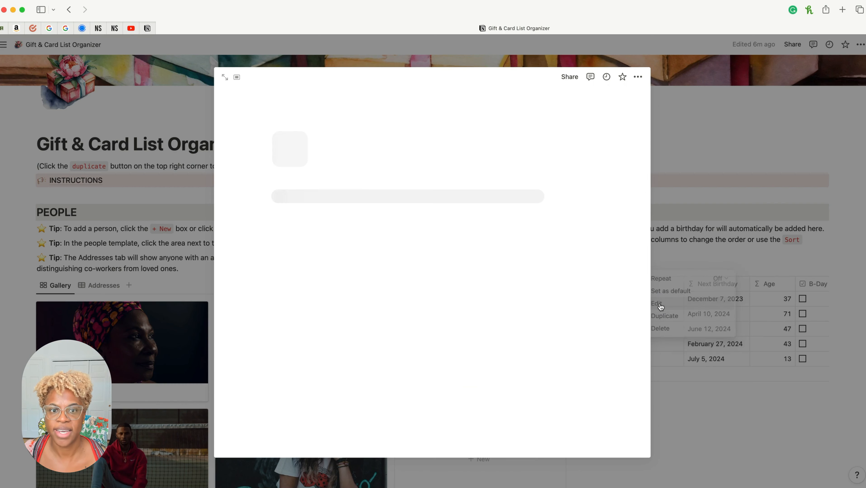
Open the Gift List property's settings in the template, review its occasion options and close them
scroll(358, 239, down, 3)
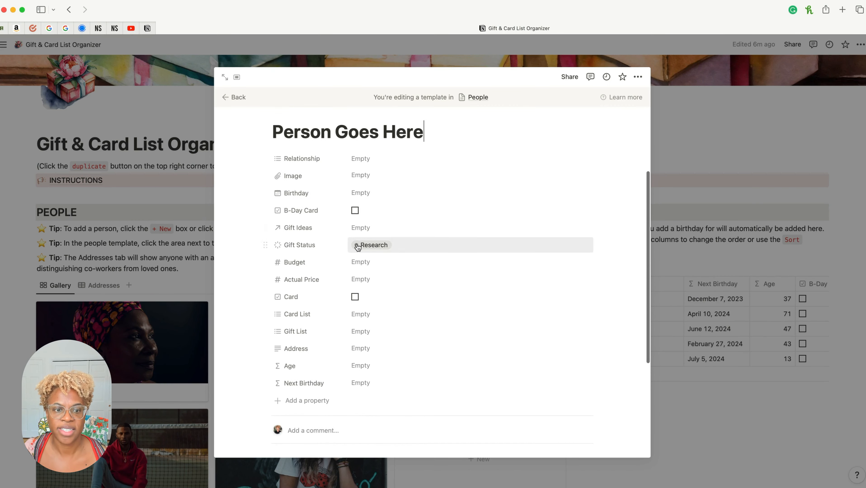
click(313, 332)
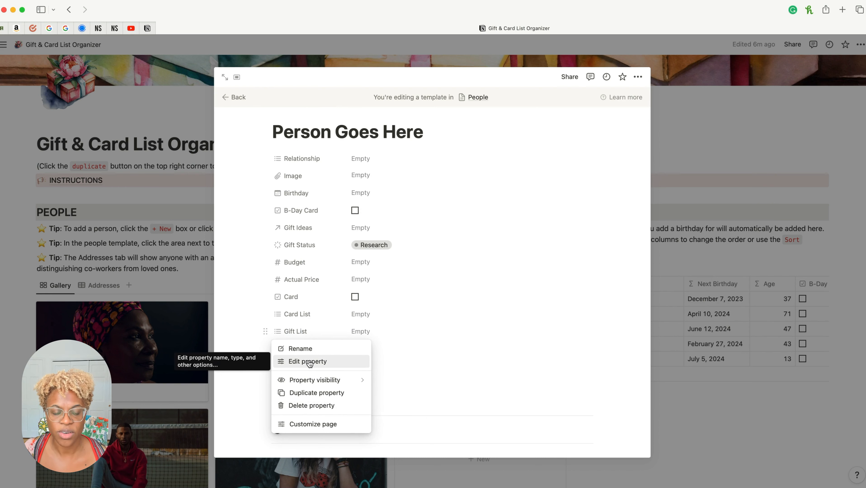
click(309, 361)
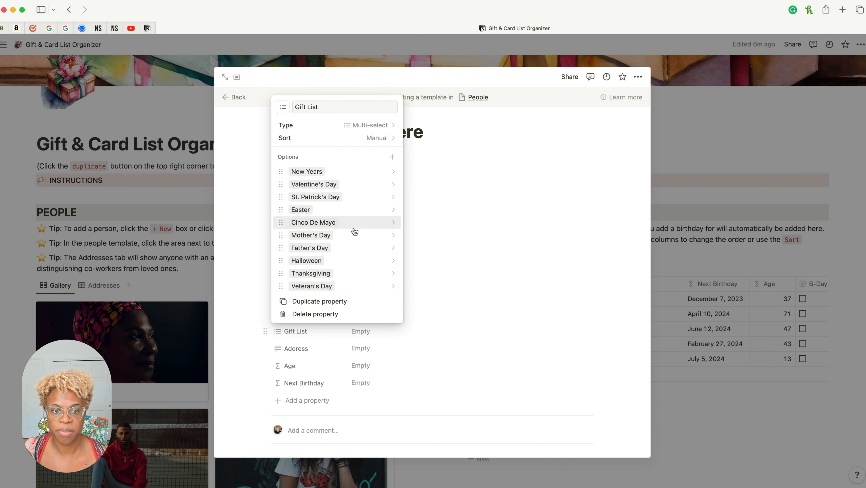
scroll(354, 232, down, 6)
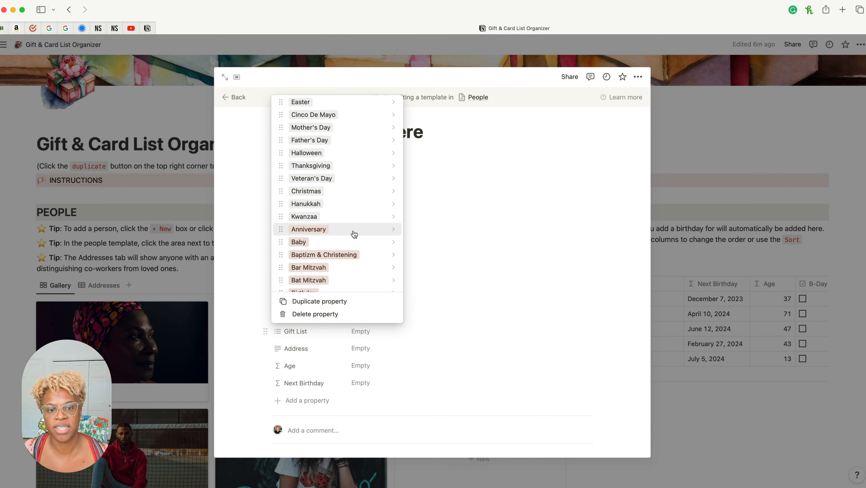
click(495, 258)
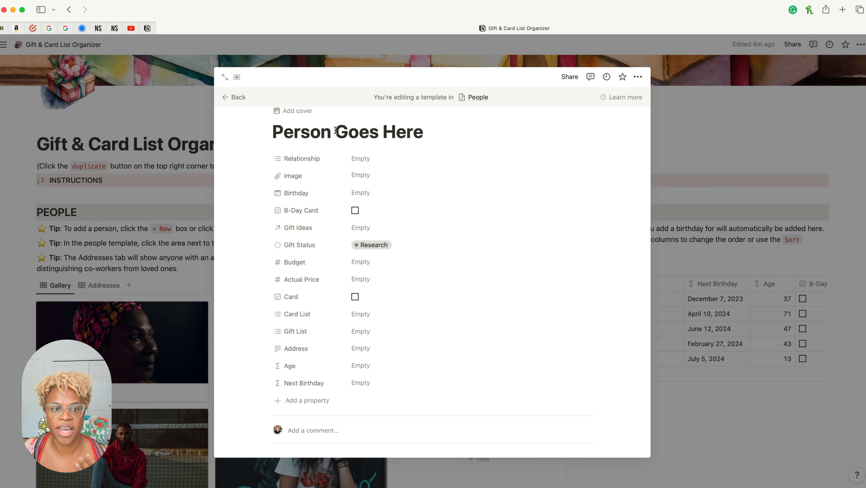
Review the Gift Status property's status options and their order in the person template, and return to the organizer page
click(329, 246)
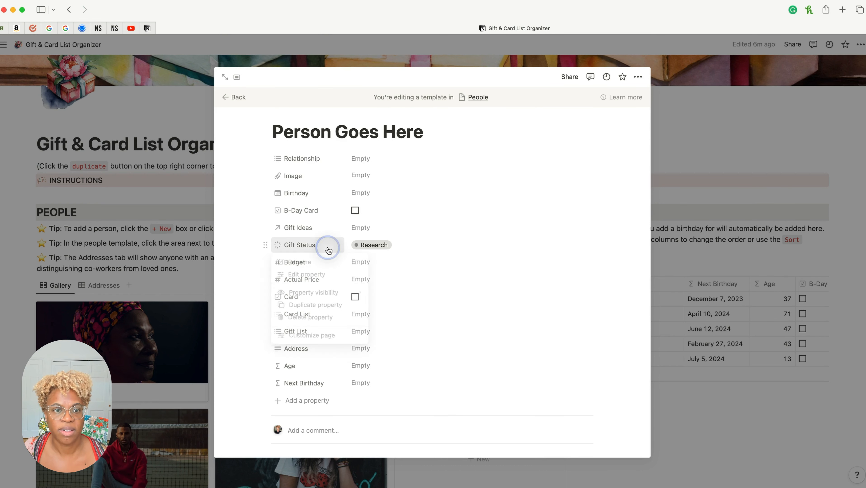
click(324, 280)
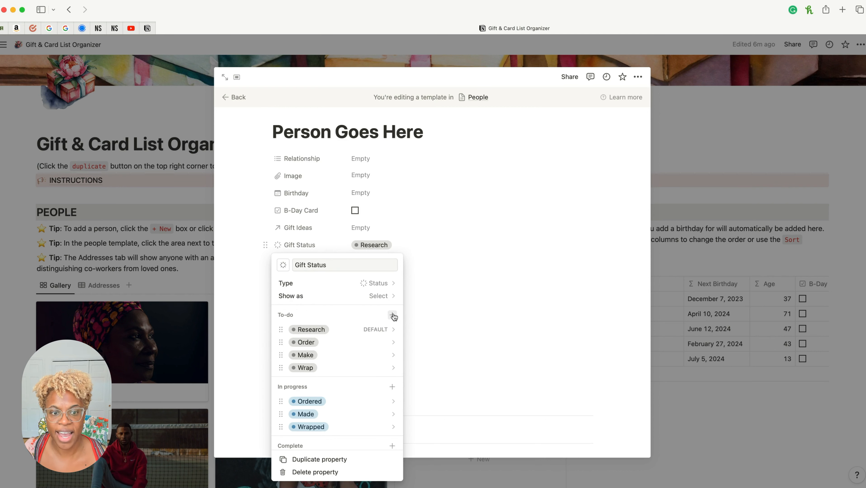
click(282, 329)
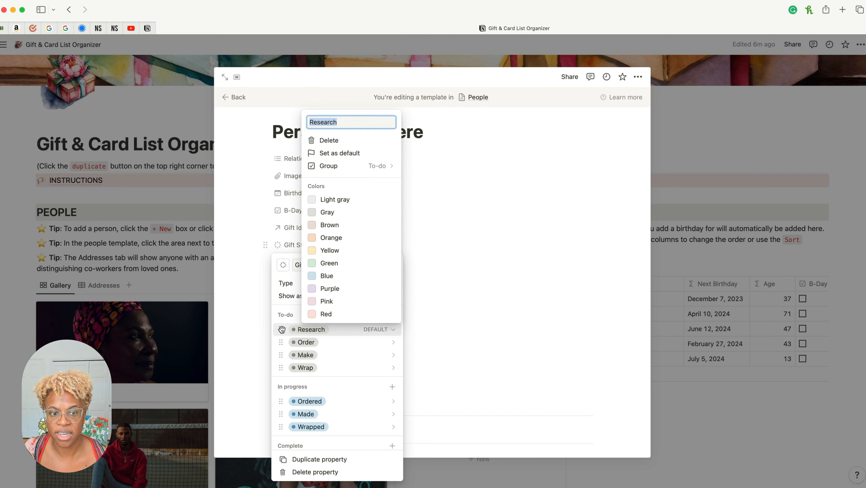
click(429, 354)
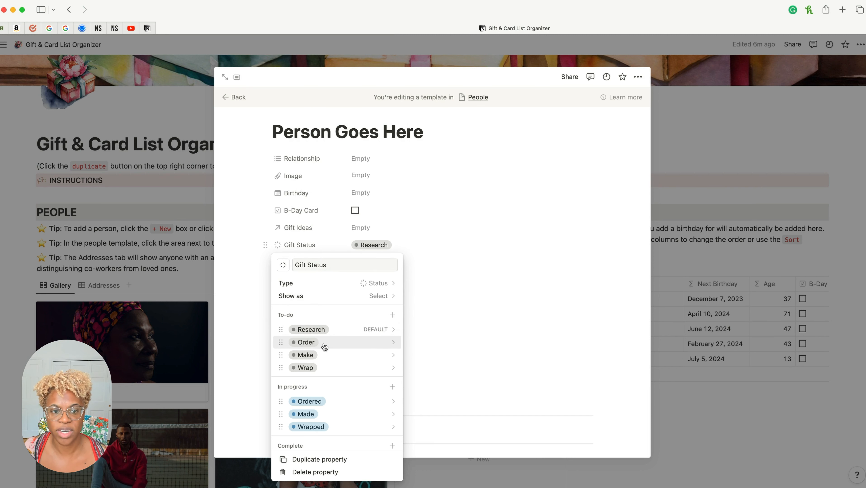
drag(279, 343, 283, 330)
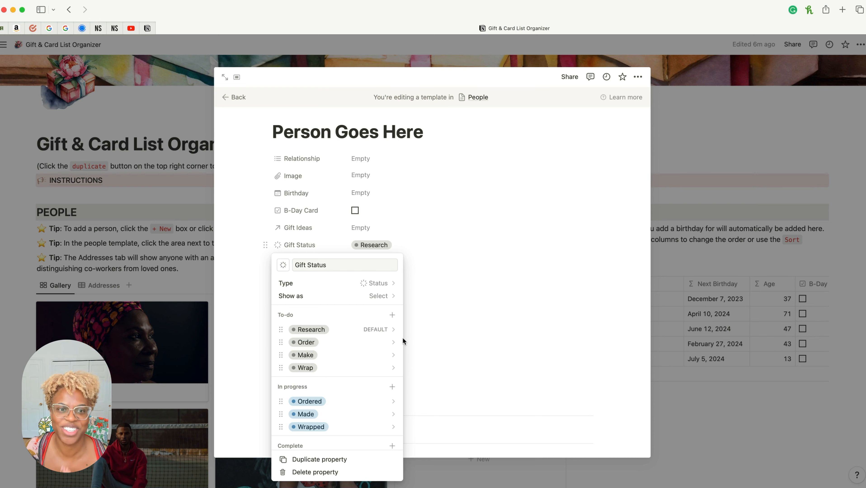
click(404, 341)
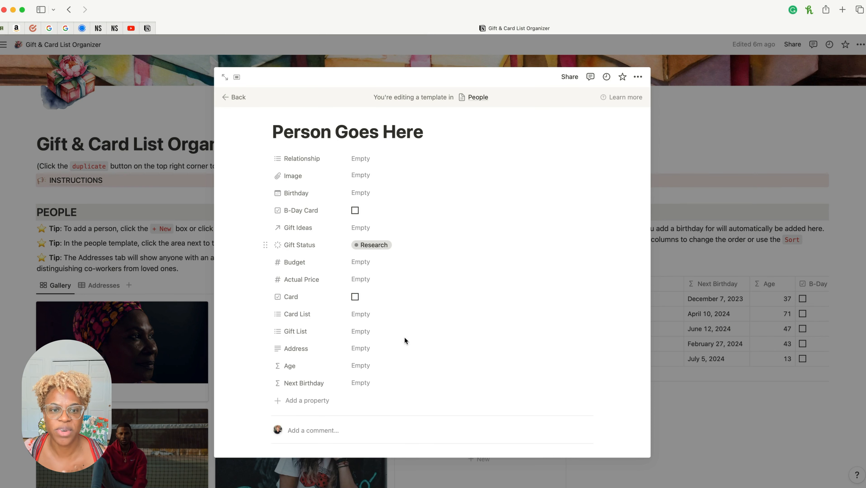
click(237, 97)
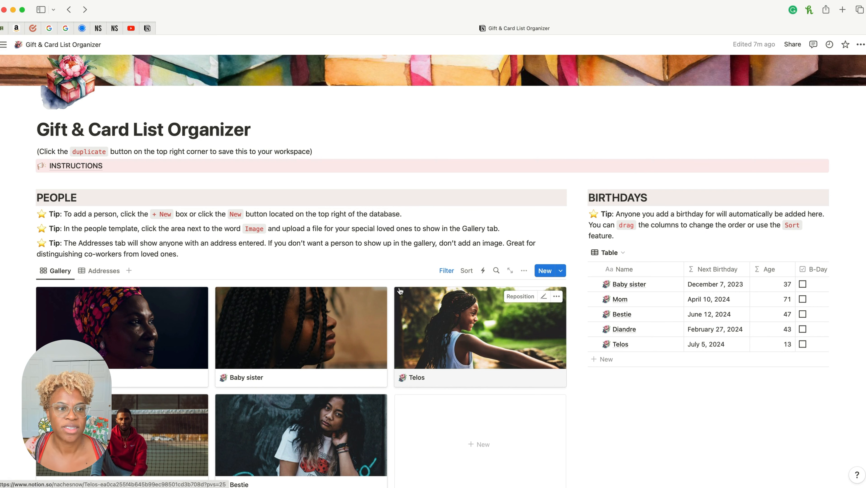
Examine Mom's page in the People gallery, including her image, gift details, card and gift lists and birthday fields
scroll(400, 291, down, 2)
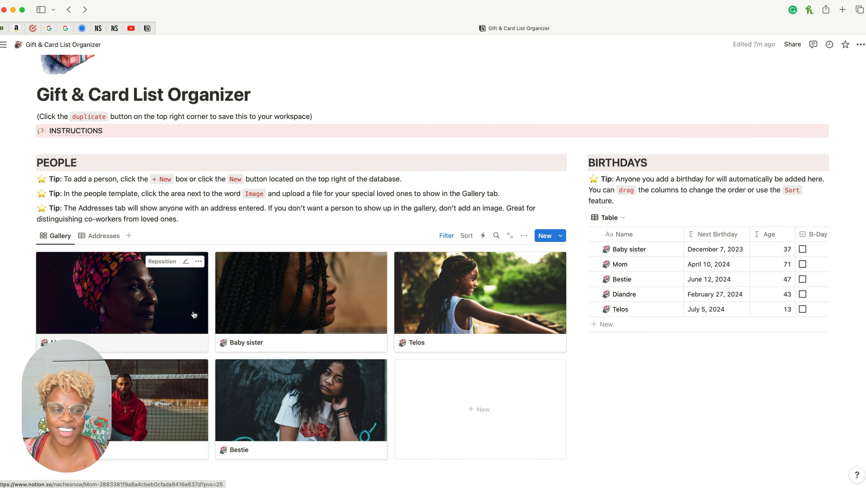
click(148, 302)
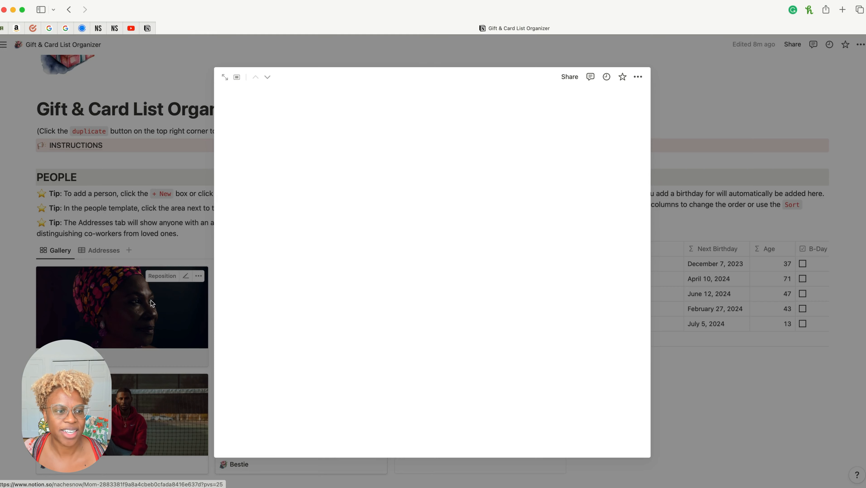
click(380, 273)
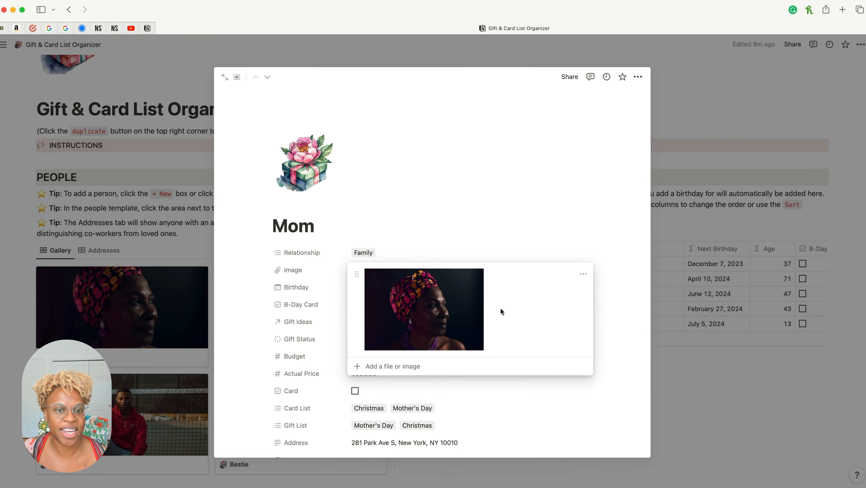
click(524, 183)
scroll(503, 246, down, 2)
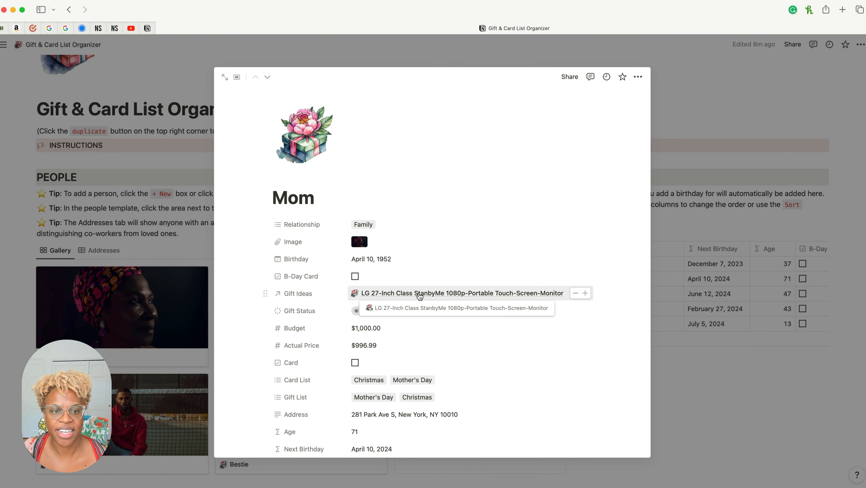
scroll(419, 296, down, 1)
scroll(420, 296, down, 3)
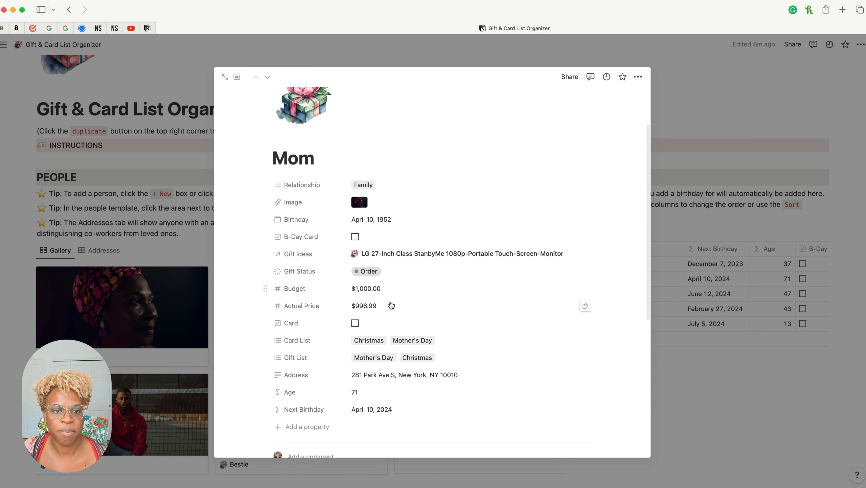
scroll(390, 309, down, 3)
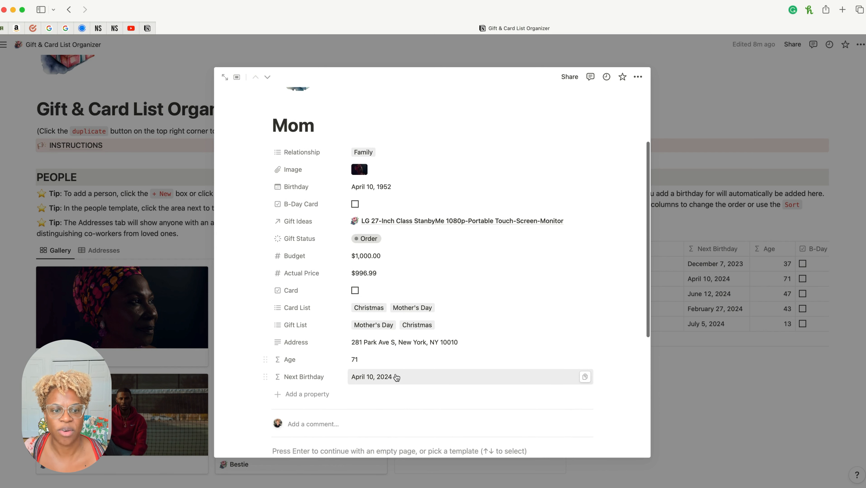
click(690, 387)
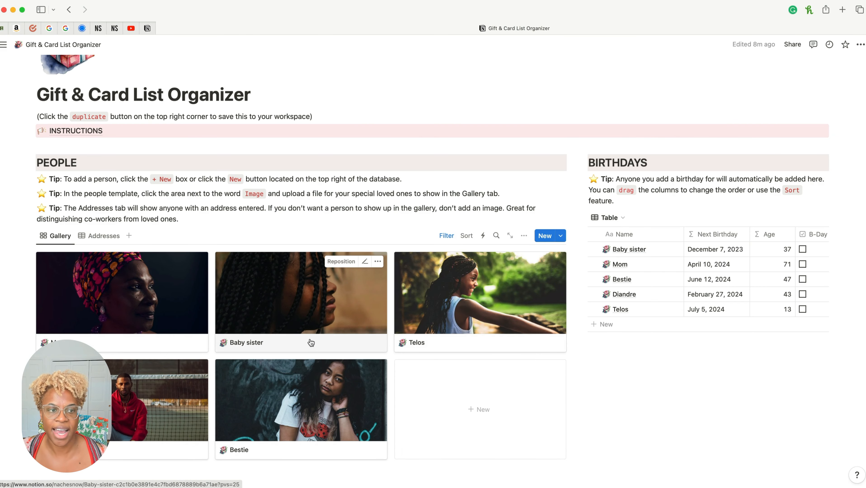
Compare the Addresses and Gallery views of the People database to see who is listed in each
click(103, 237)
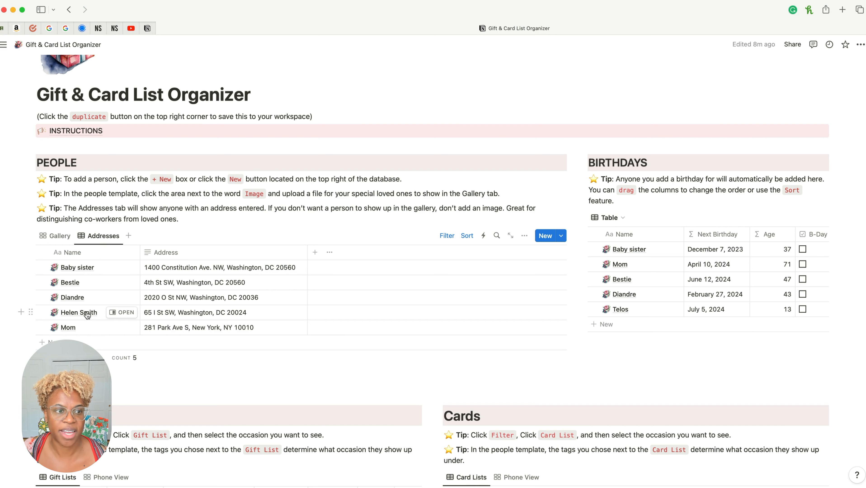
click(52, 236)
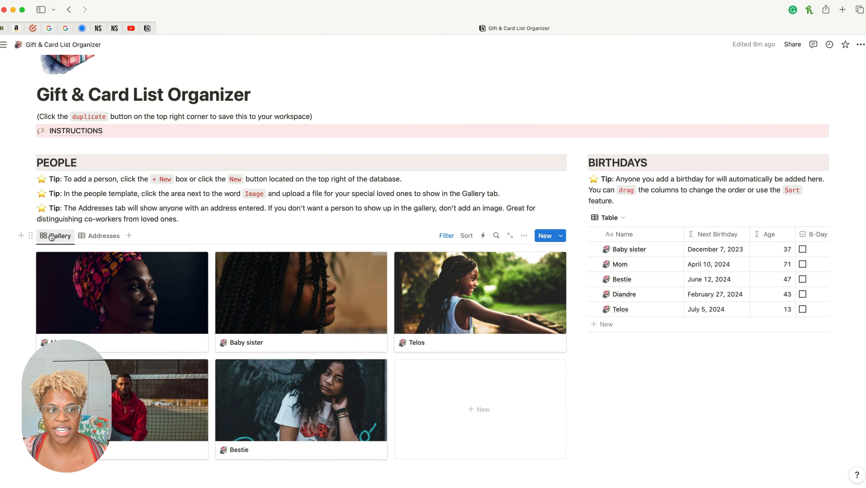
click(92, 236)
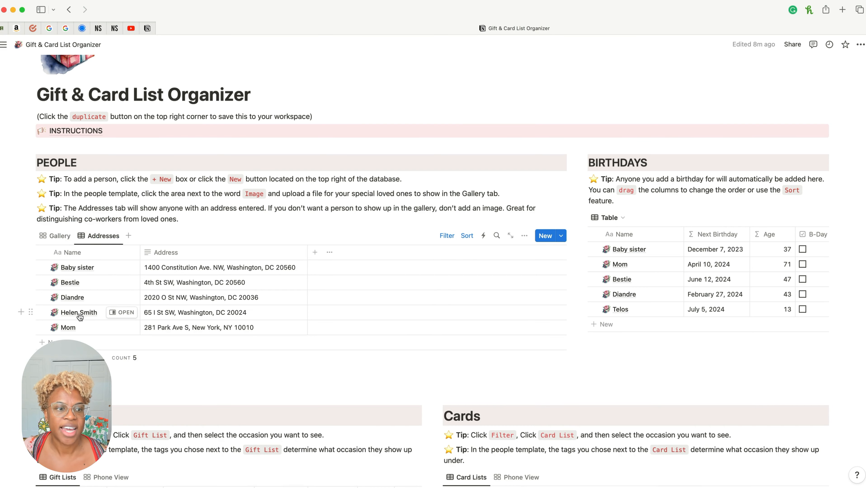
Replace the Friend relationship with Co-Worker on the page of the fourth person in the Addresses view, and close the page
click(121, 312)
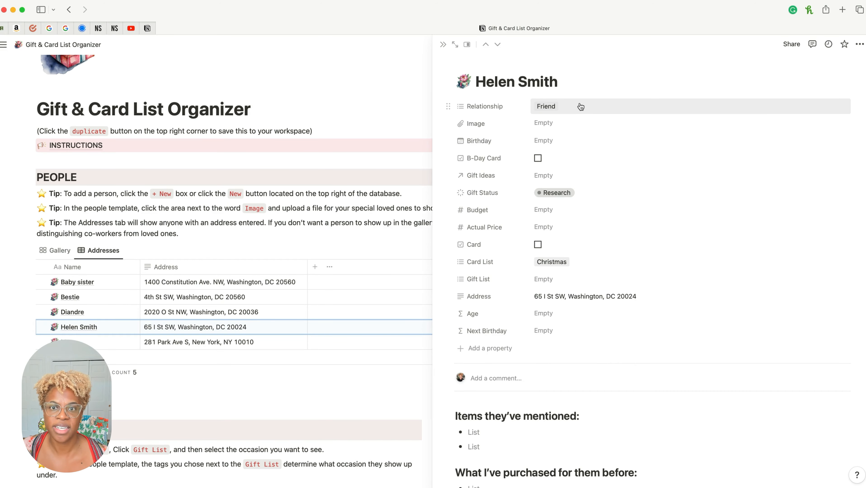
click(580, 107)
click(583, 188)
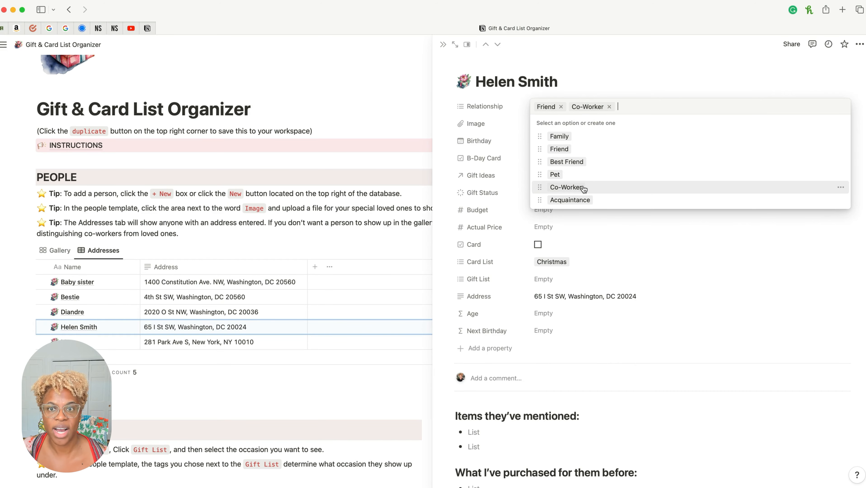
click(560, 107)
click(609, 74)
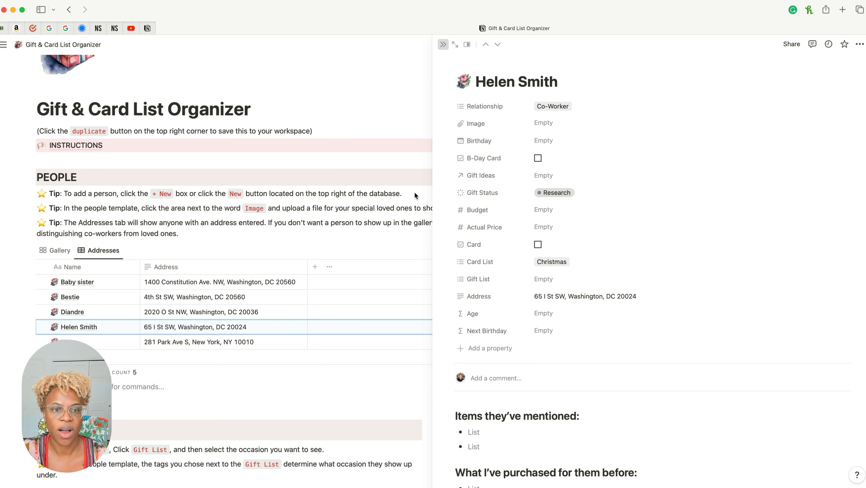
click(443, 44)
scroll(159, 256, down, 1)
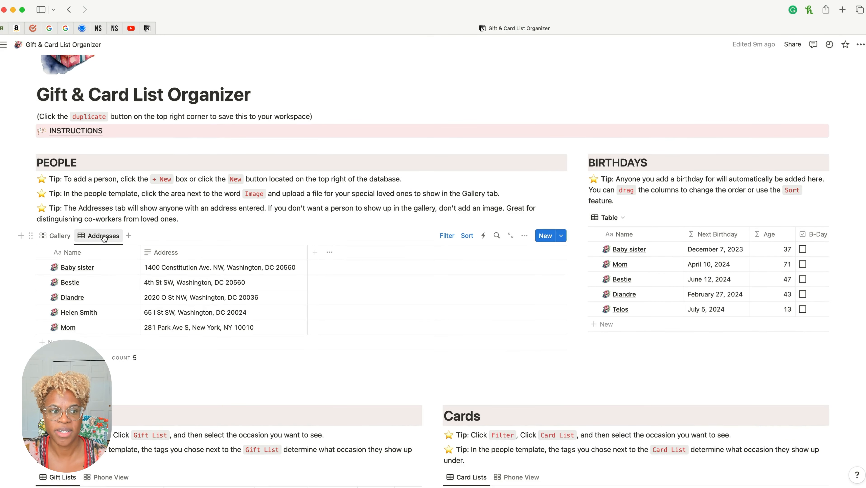
Inspect the Address filter on the Addresses view, hide the filter bar and switch the People database back to the gallery
click(446, 236)
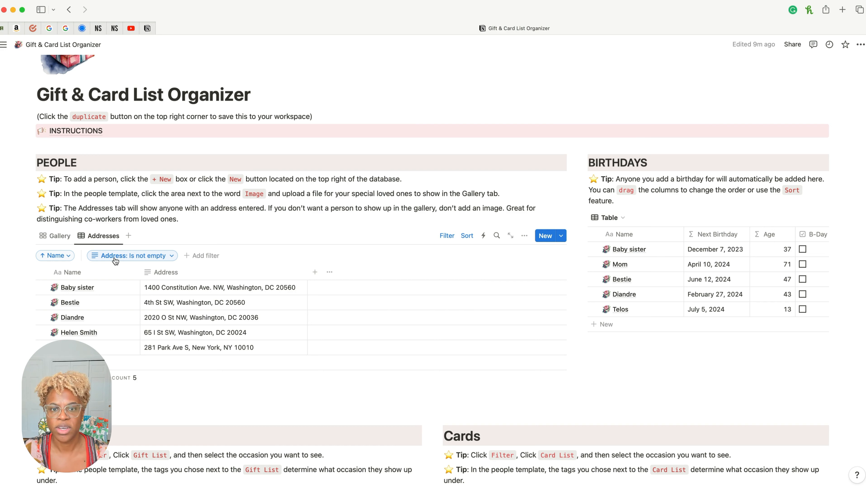
click(170, 260)
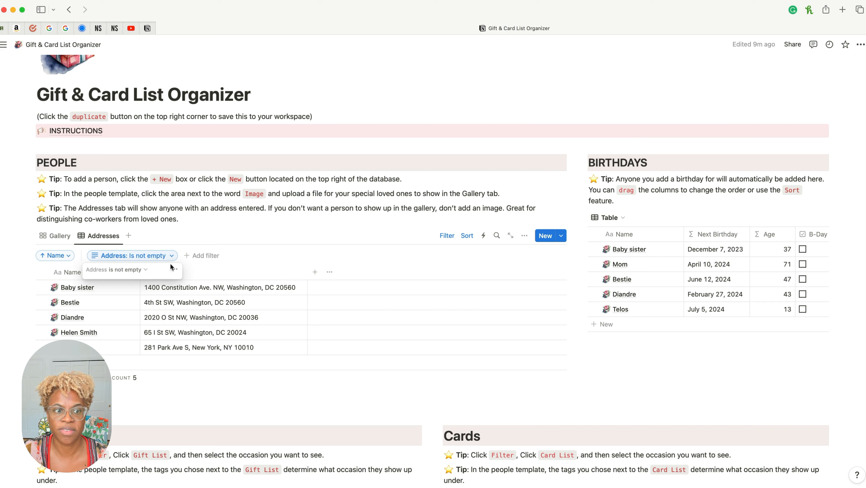
click(174, 270)
click(303, 226)
click(268, 237)
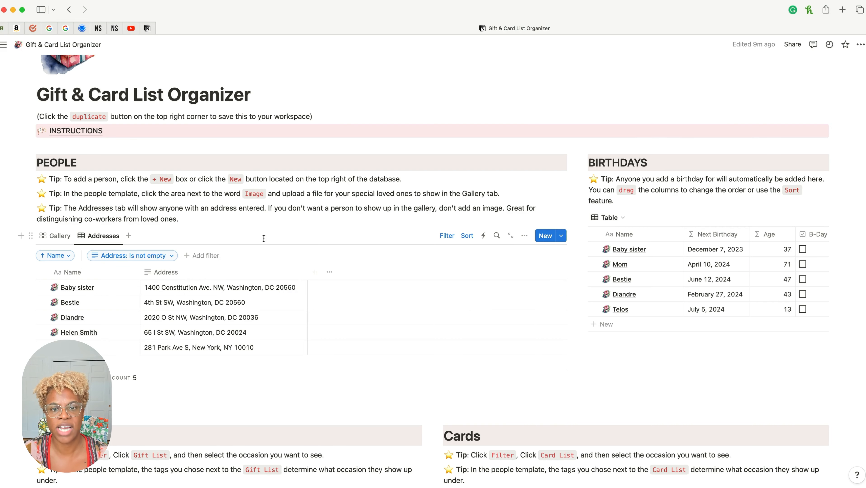
click(449, 236)
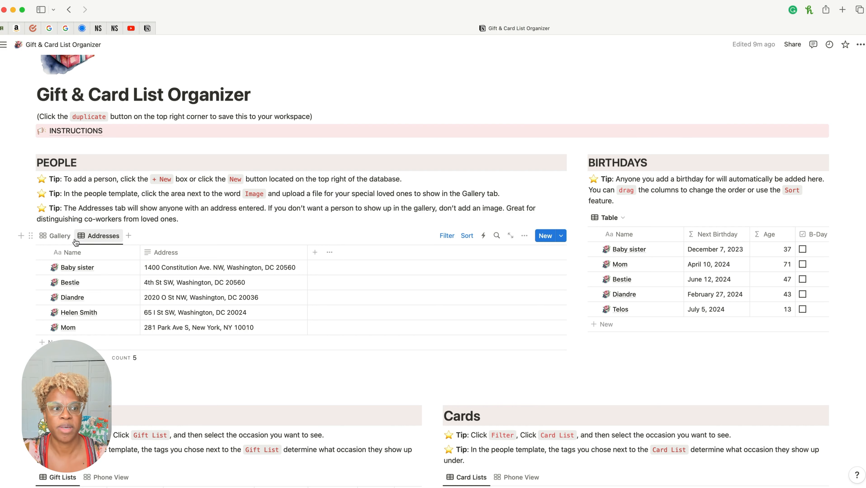
click(52, 237)
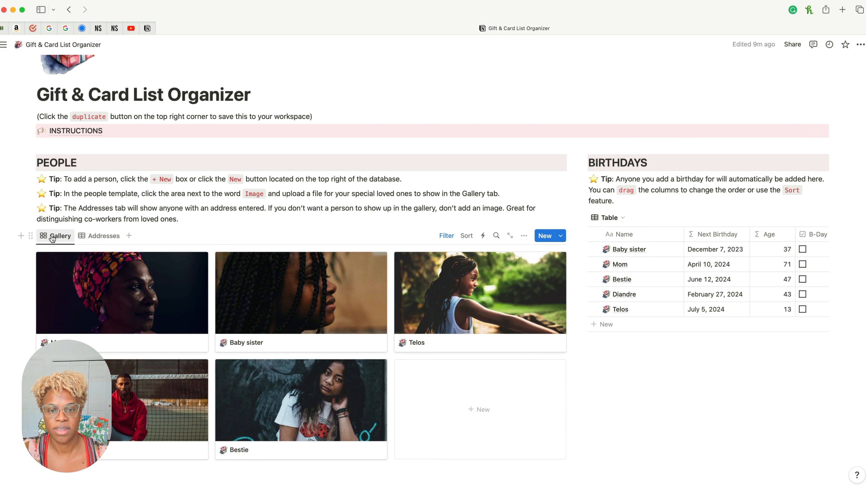
click(103, 236)
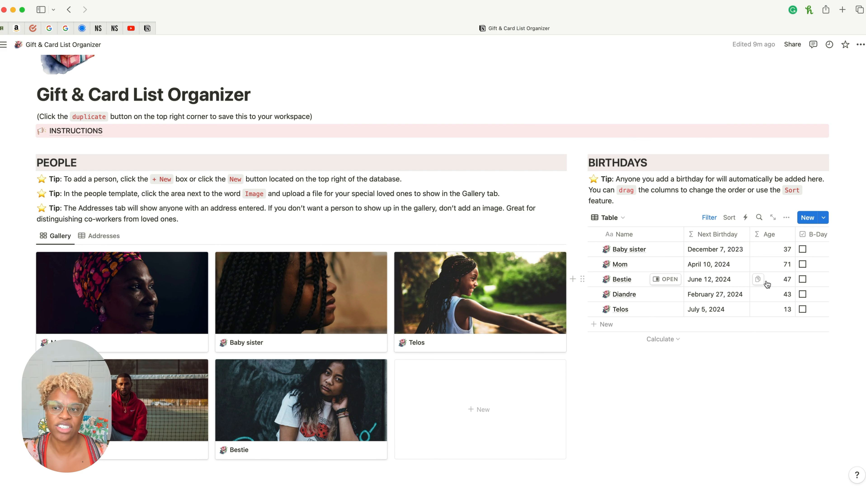
Try out the B-Day Card checkboxes for the five people in the Birthdays table and leave them all cleared
click(802, 251)
click(803, 265)
click(802, 249)
click(802, 264)
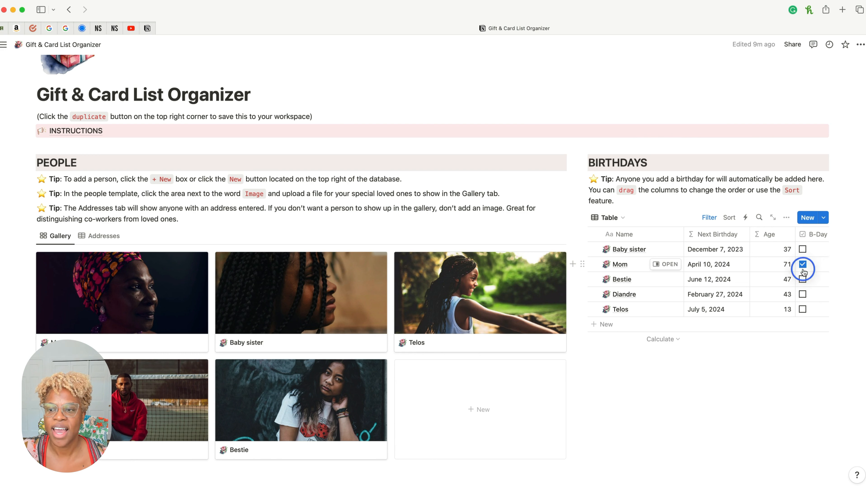
click(803, 280)
click(802, 295)
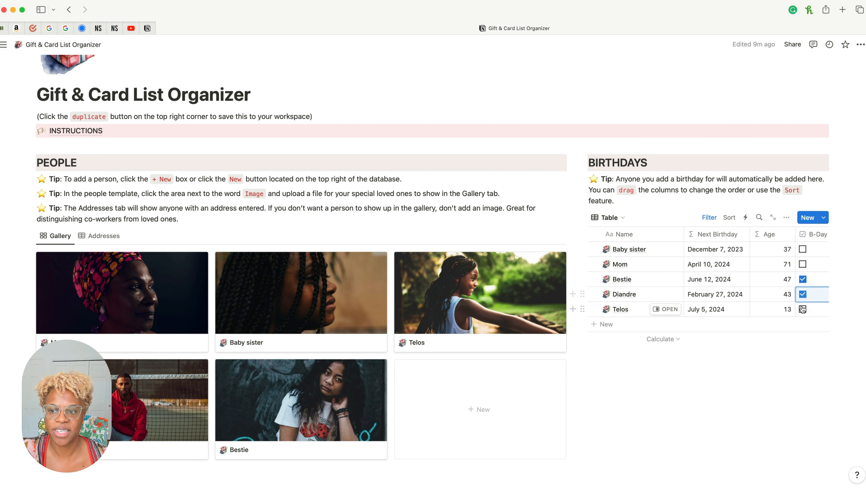
click(801, 309)
click(803, 294)
click(803, 309)
click(802, 280)
click(803, 251)
click(802, 264)
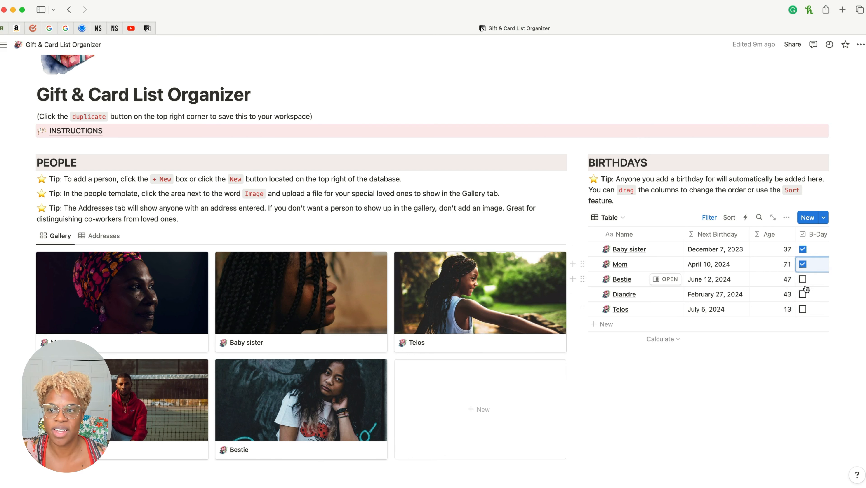
click(802, 264)
click(803, 249)
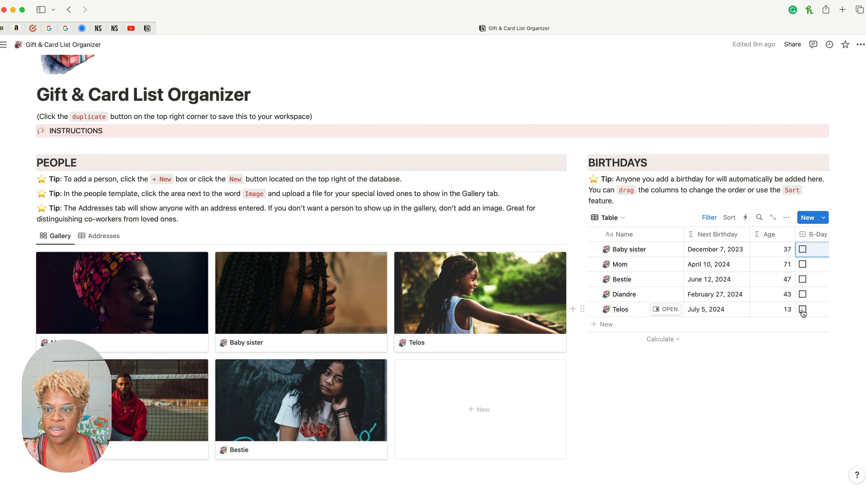
Tick the B-Day Card boxes for Baby sister, Mom and Bestie, and clear all three again
click(802, 249)
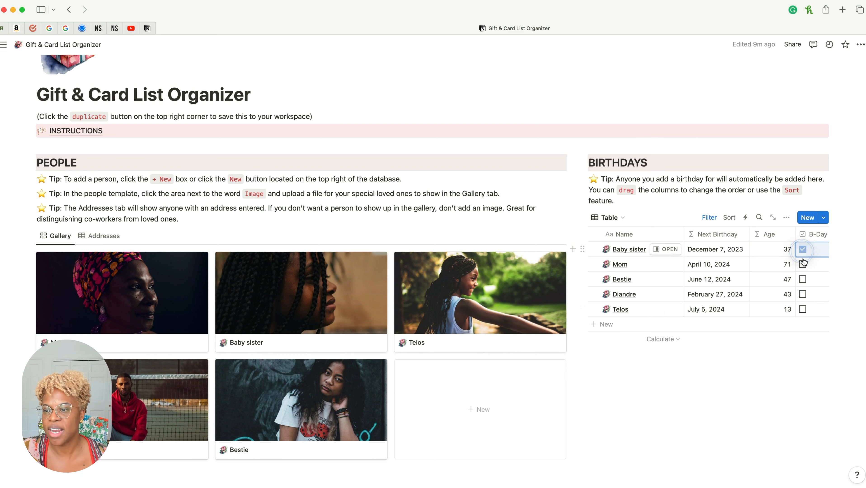
click(803, 264)
click(803, 279)
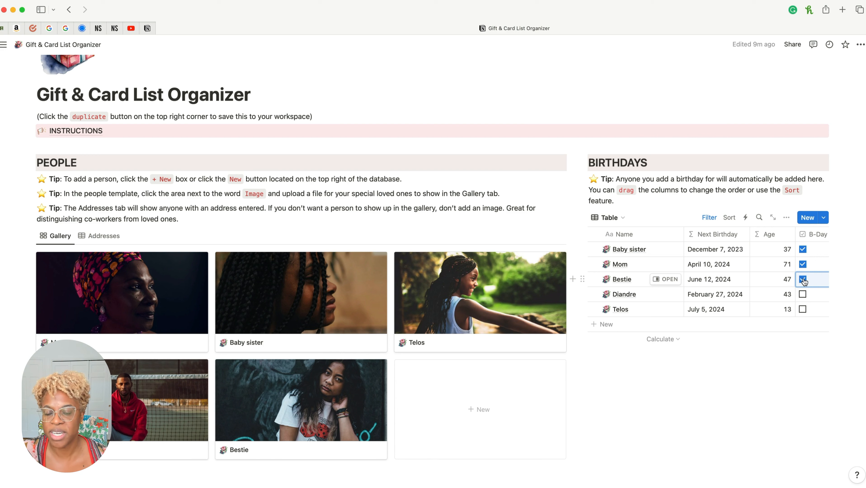
click(802, 279)
click(803, 264)
click(803, 250)
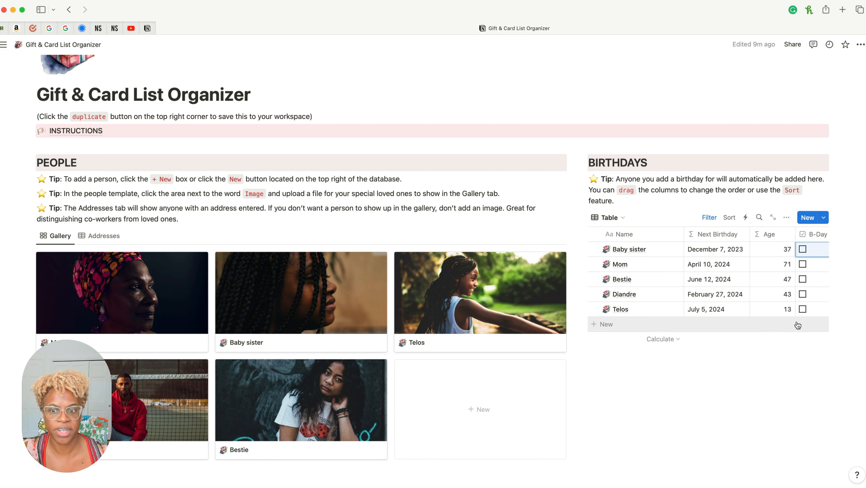
scroll(798, 325, up, 5)
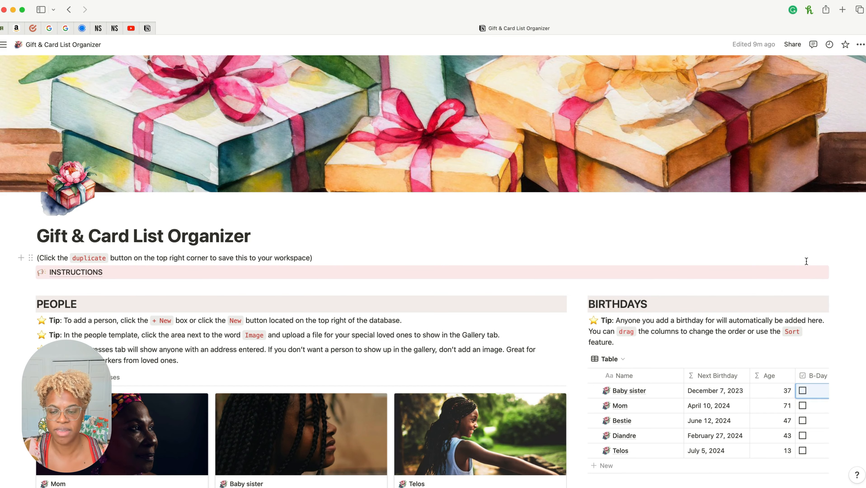
Inspect the Card List and Gift List tags on the page of the fourth person in the gallery, and close the page
scroll(806, 261, down, 5)
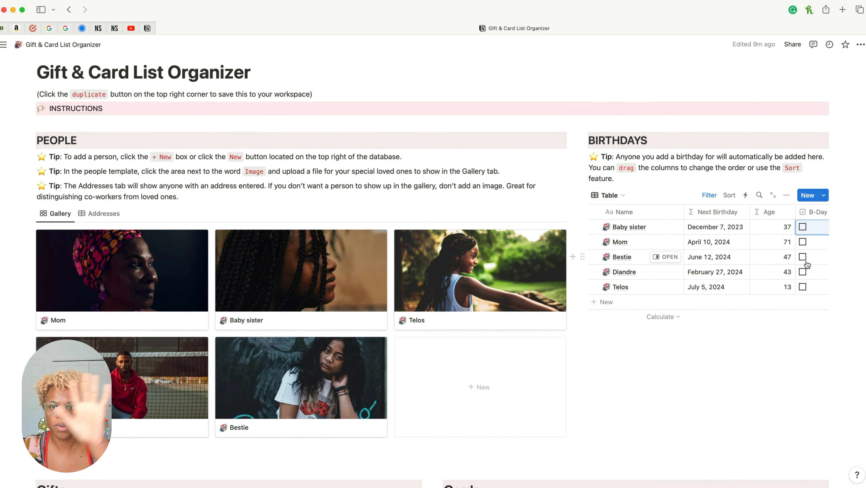
scroll(807, 264, down, 10)
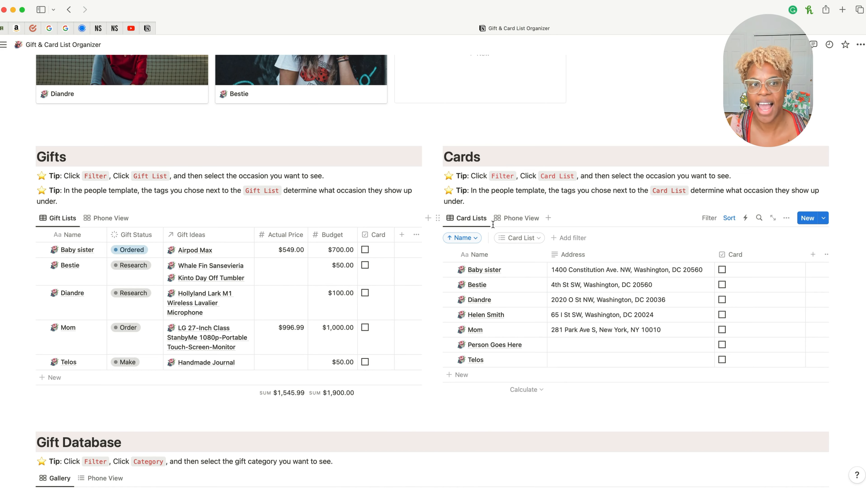
scroll(492, 224, up, 6)
click(150, 245)
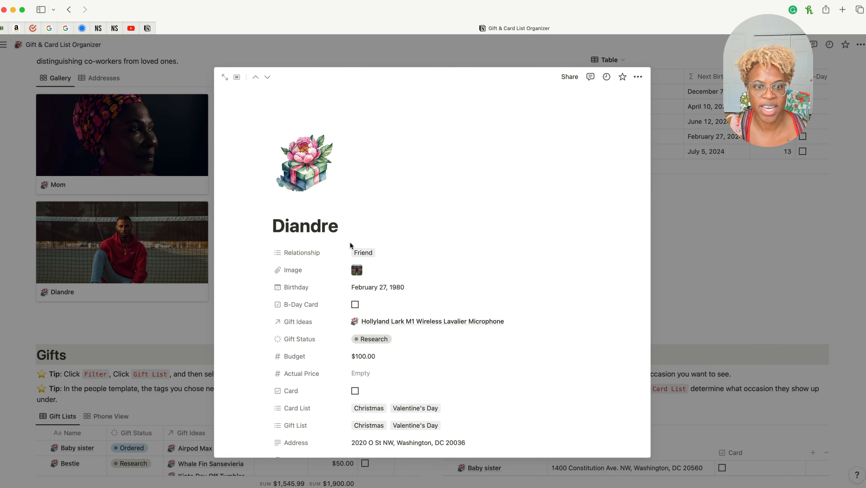
scroll(390, 270, down, 2)
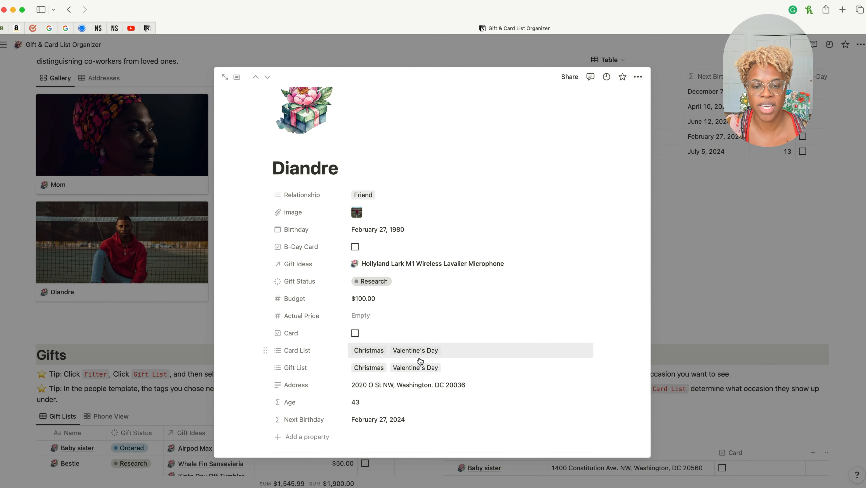
click(684, 315)
scroll(581, 316, down, 6)
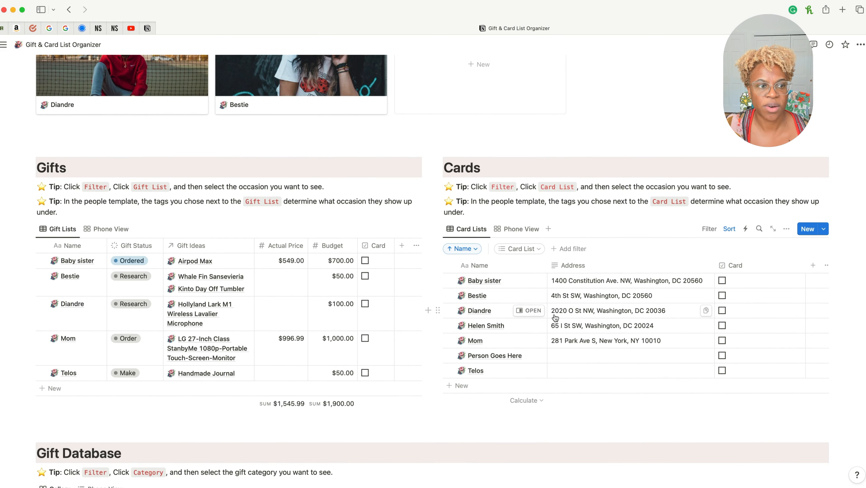
Show the filter on the Gift Lists table and switch its Gift List occasion from Christmas to Valentine's Day
click(303, 229)
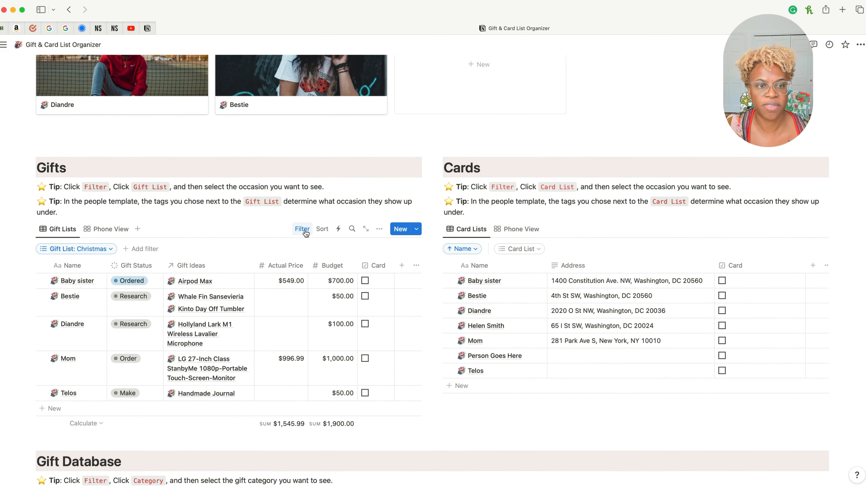
click(105, 251)
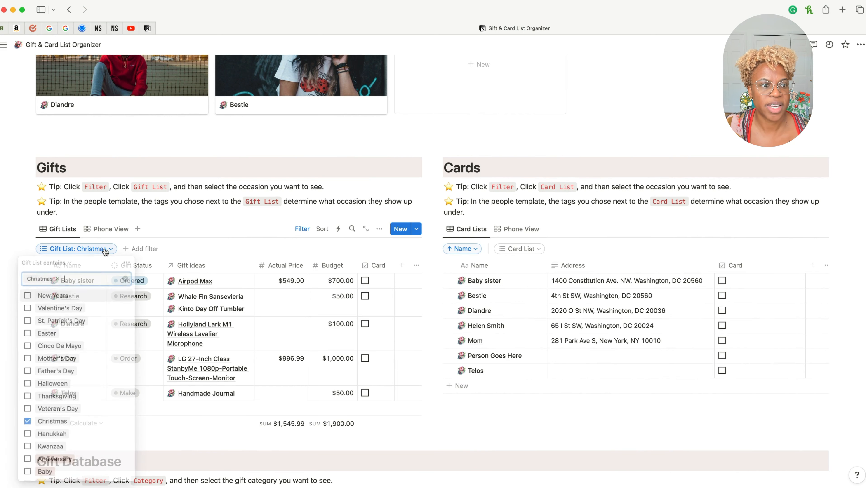
click(27, 423)
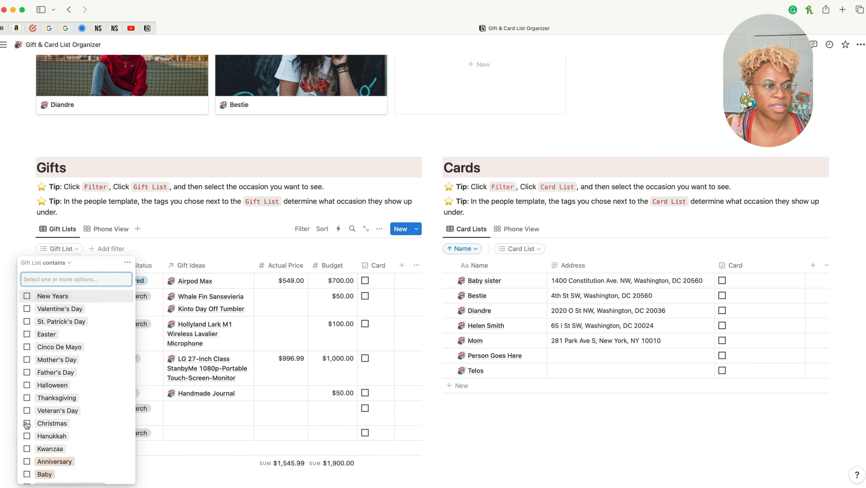
click(27, 309)
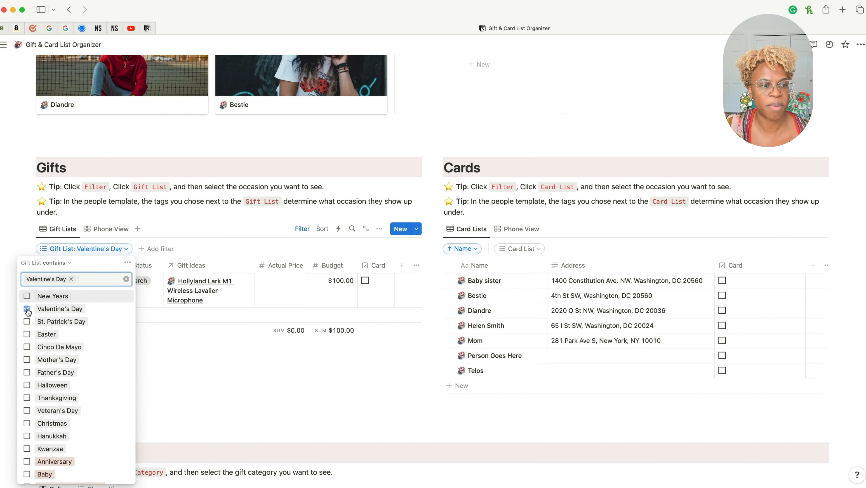
click(215, 373)
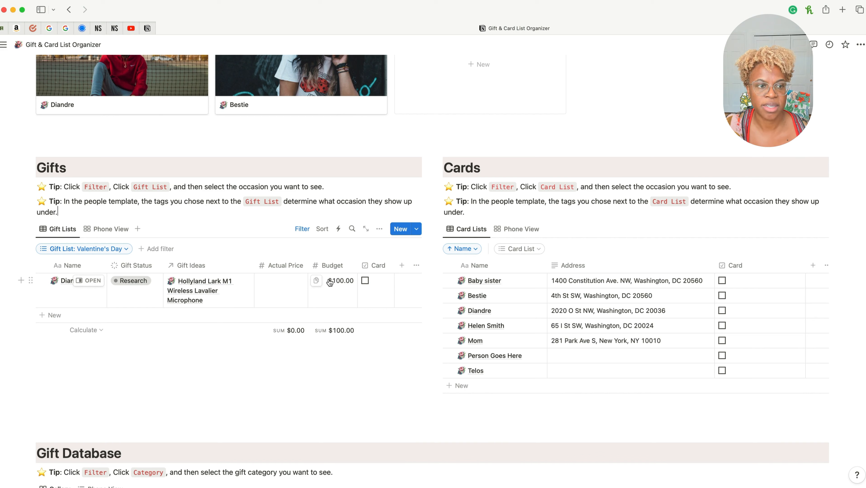
Set the Gift Status in the Valentine's Day gift row to Ordered, and tick and clear its Card checkbox
click(138, 287)
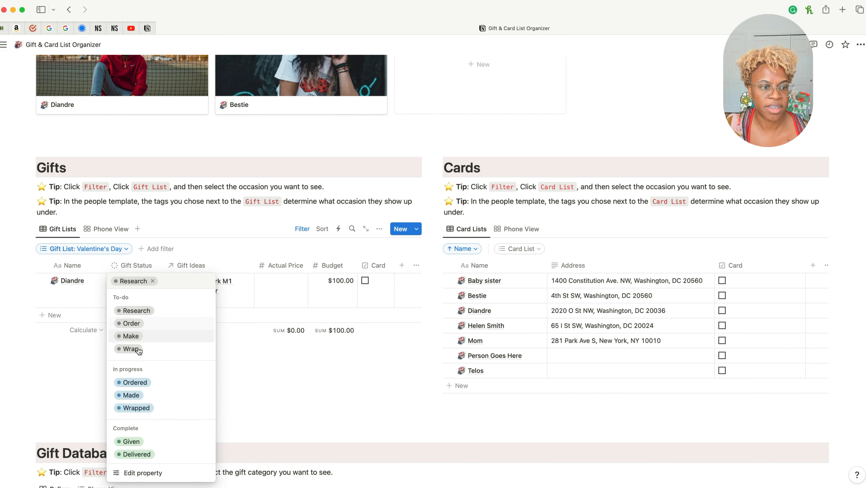
click(138, 382)
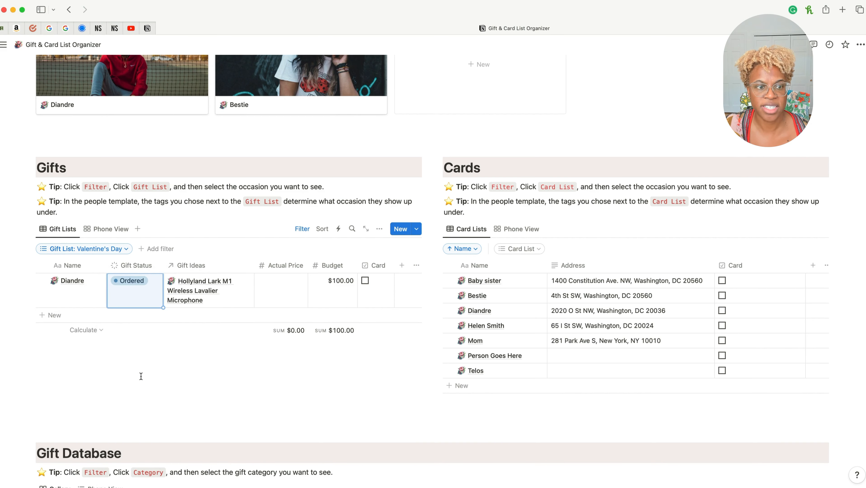
click(365, 281)
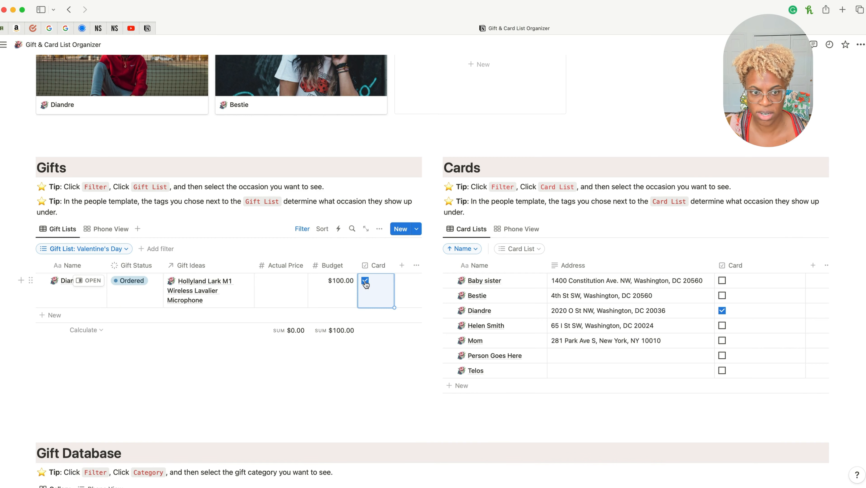
click(365, 281)
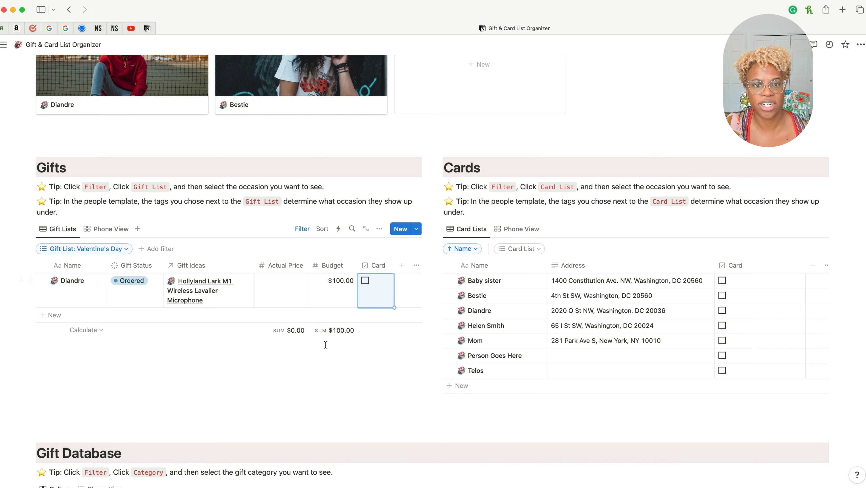
Add Valentine's Day to the Gift List property on Bestie's page and close the page
scroll(327, 362, up, 3)
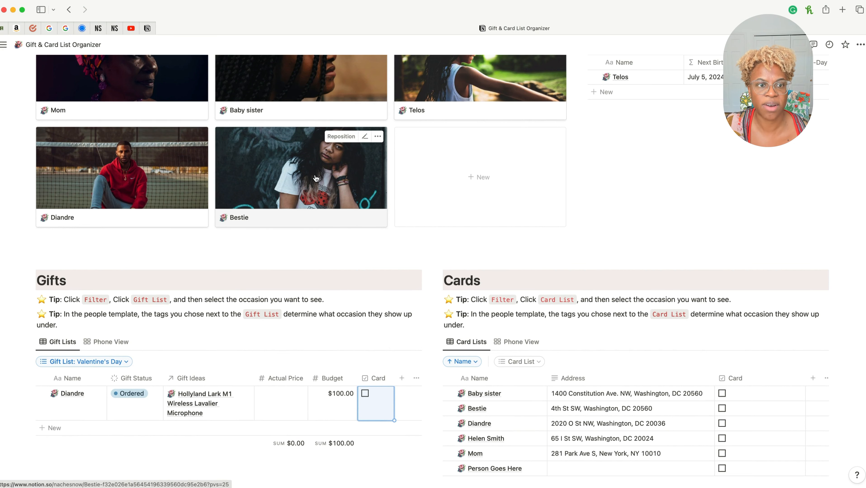
click(316, 178)
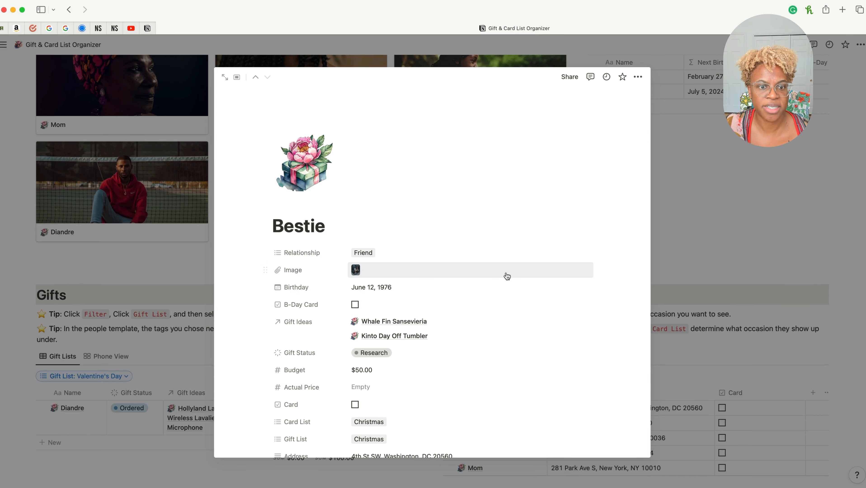
scroll(478, 279, down, 5)
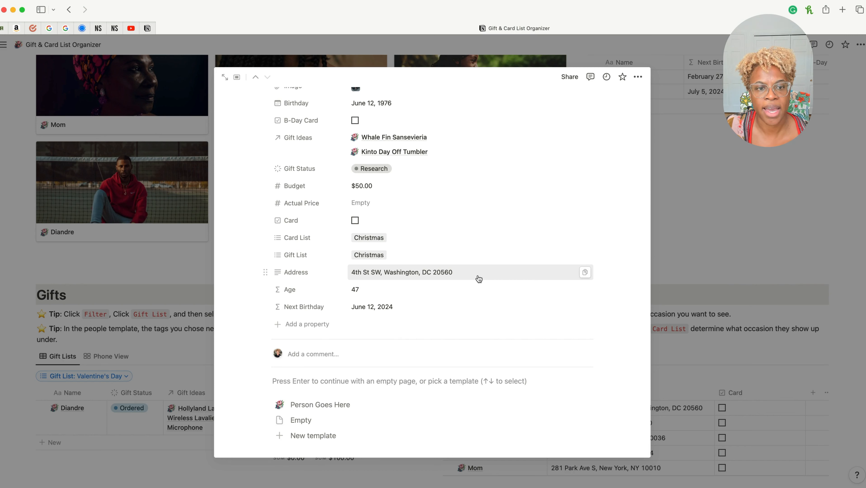
click(434, 256)
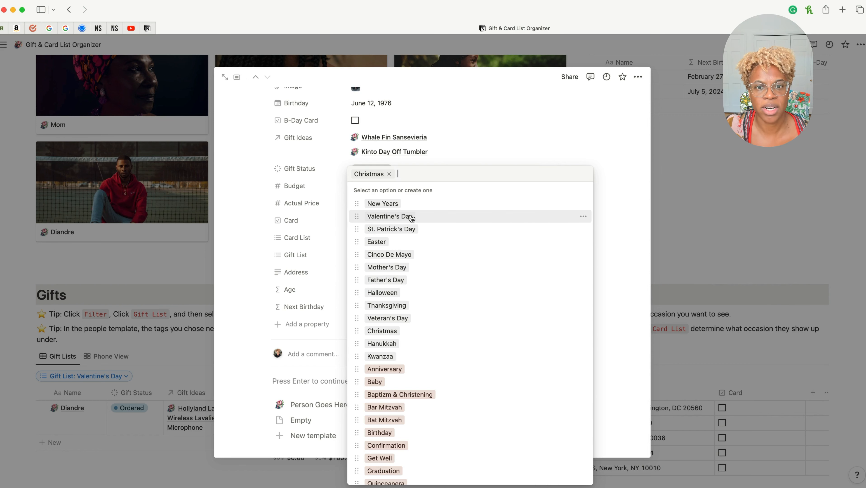
click(425, 215)
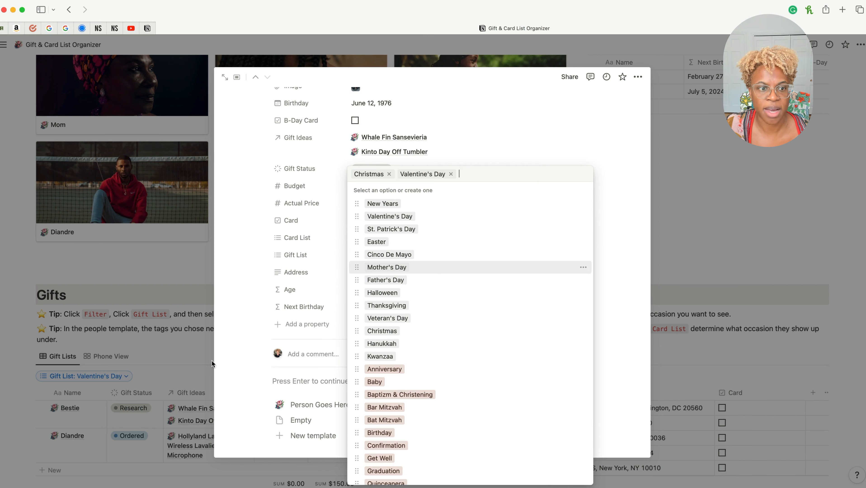
click(156, 272)
click(155, 272)
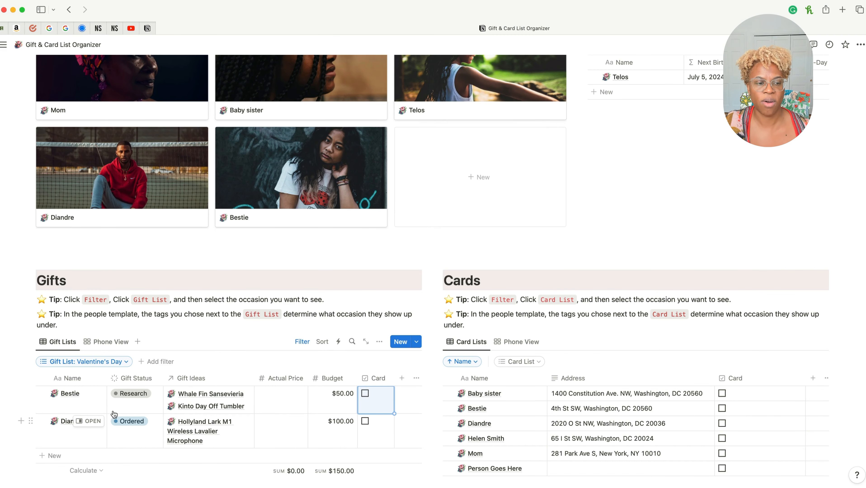
Replace Valentine's Day with Christmas in the Gift List filter of the Gift Lists table
click(121, 362)
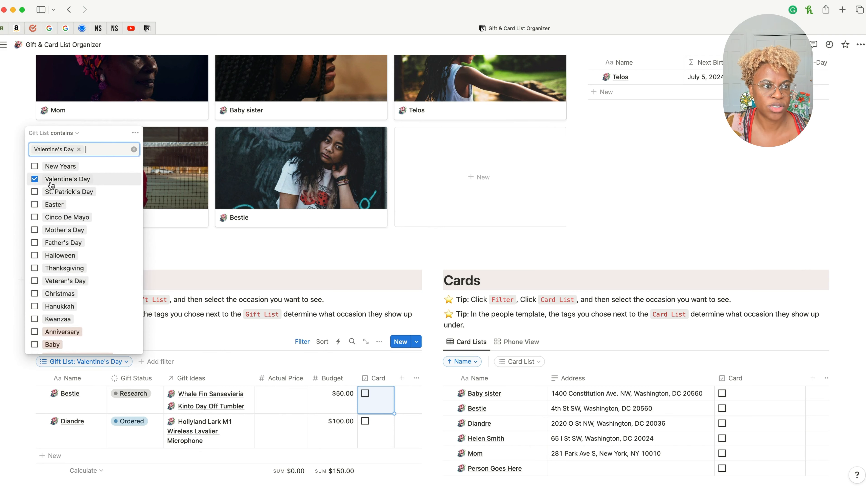
click(35, 179)
click(35, 293)
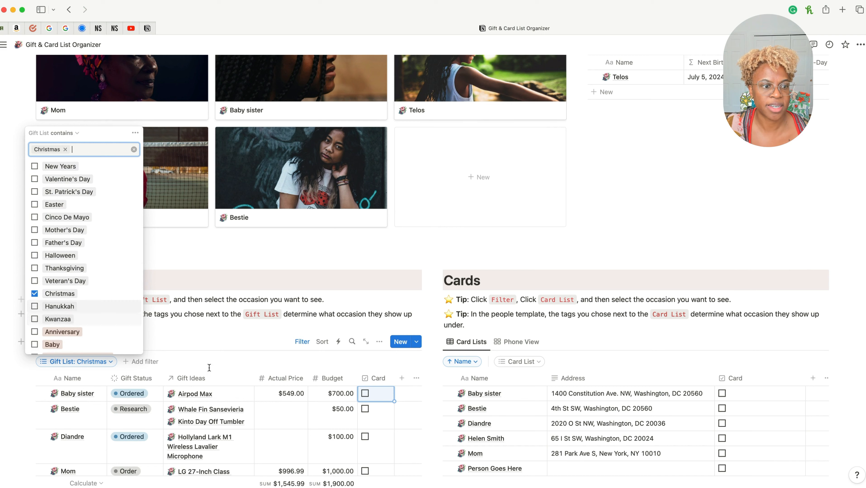
click(206, 337)
Tick the Card checkboxes for the first three people in the Card Lists table, leaving the fourth one cleared
scroll(283, 342, down, 3)
scroll(282, 342, down, 2)
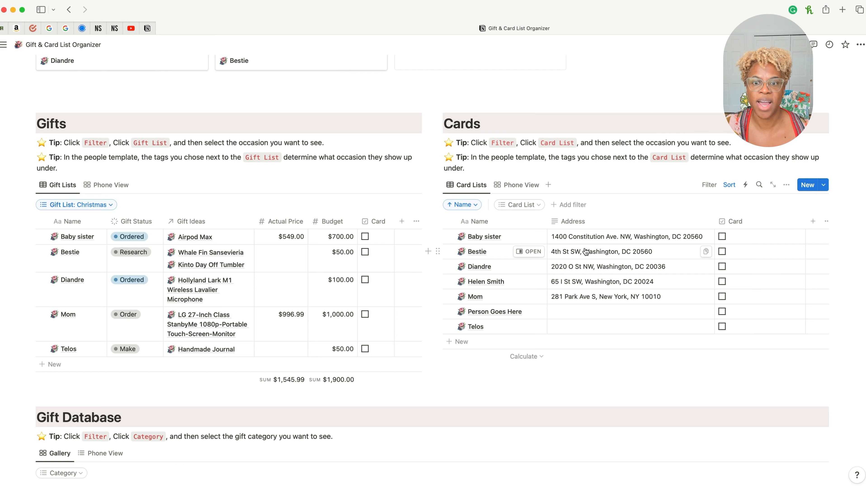
scroll(585, 251, right, 1)
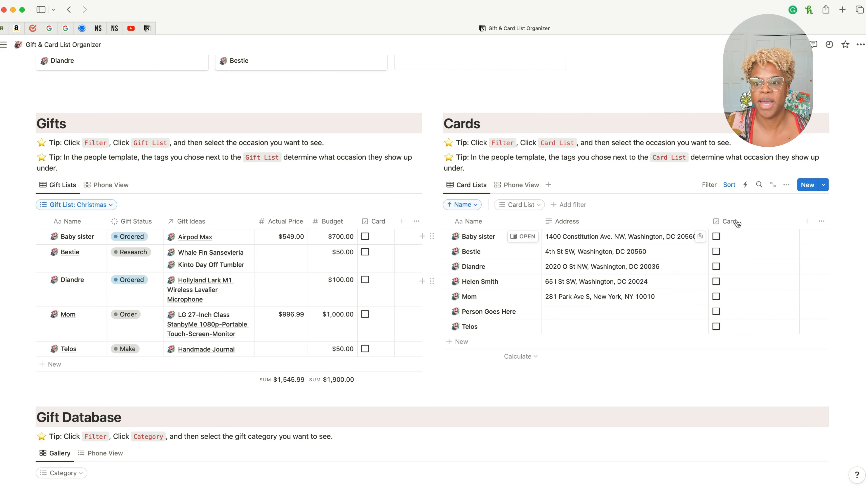
click(715, 236)
click(715, 252)
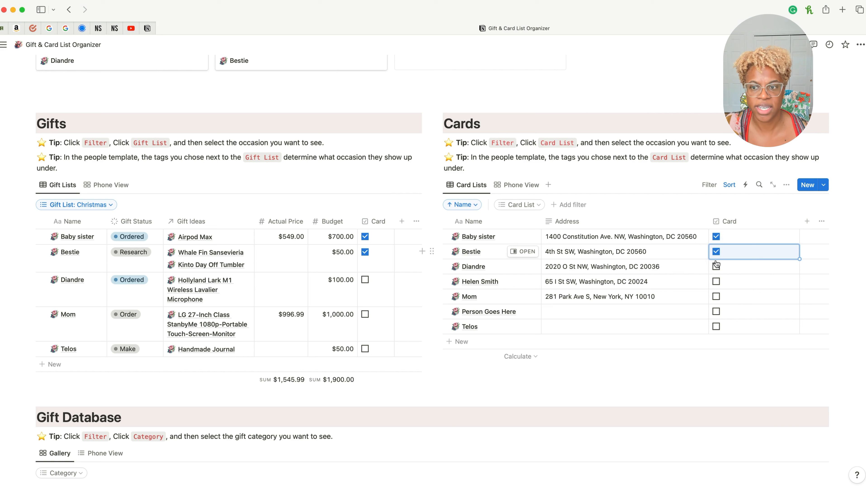
click(715, 267)
click(715, 282)
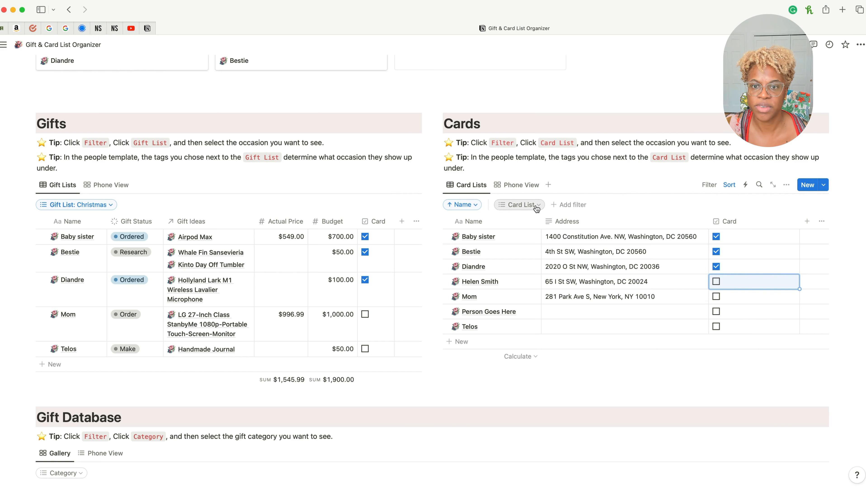
Filter the Card Lists table by the Valentine's Day occasion
click(530, 205)
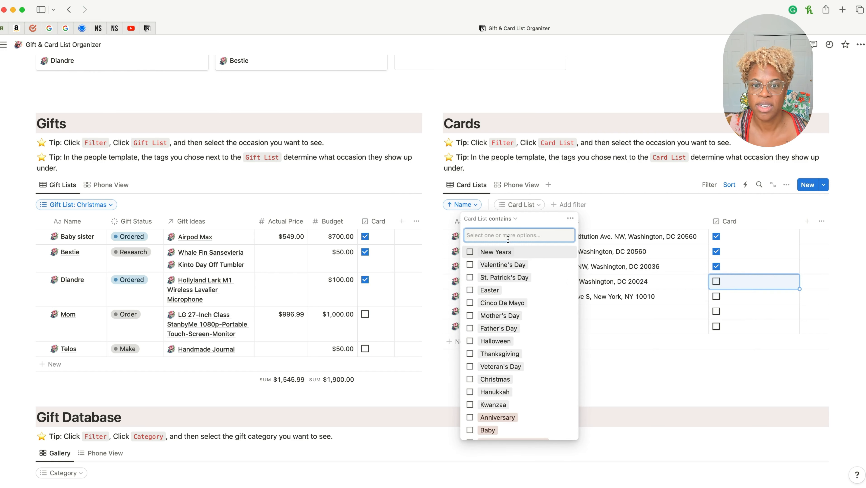
click(489, 264)
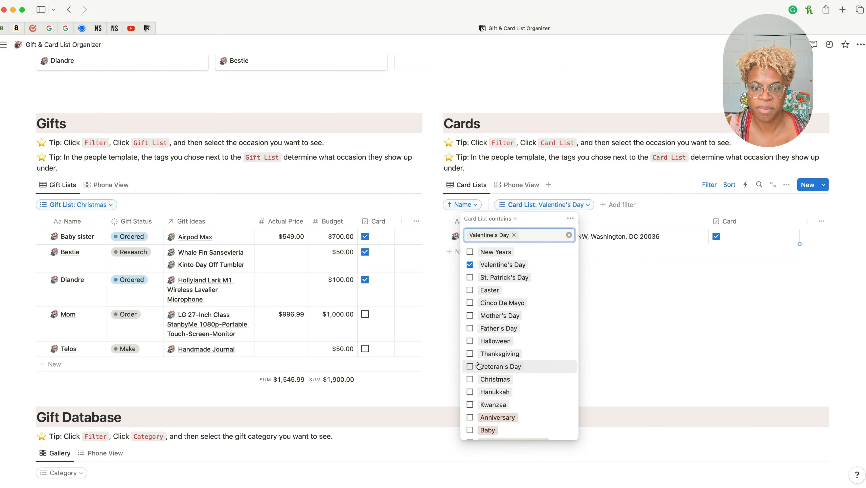
click(636, 346)
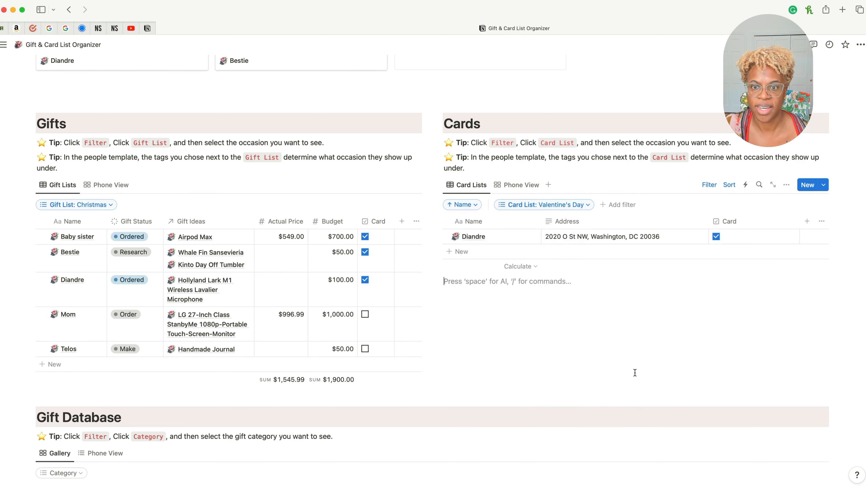
Change the Card List filter of the Card Lists table from Valentine's Day to Christmas
click(580, 207)
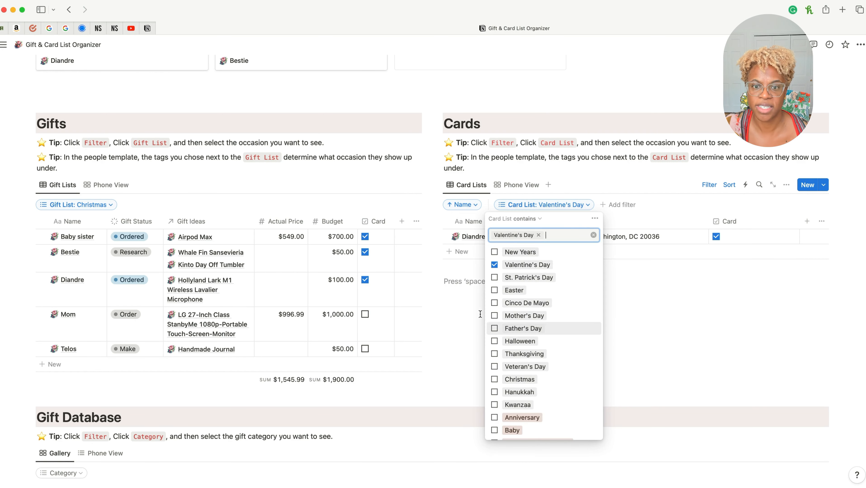
click(494, 265)
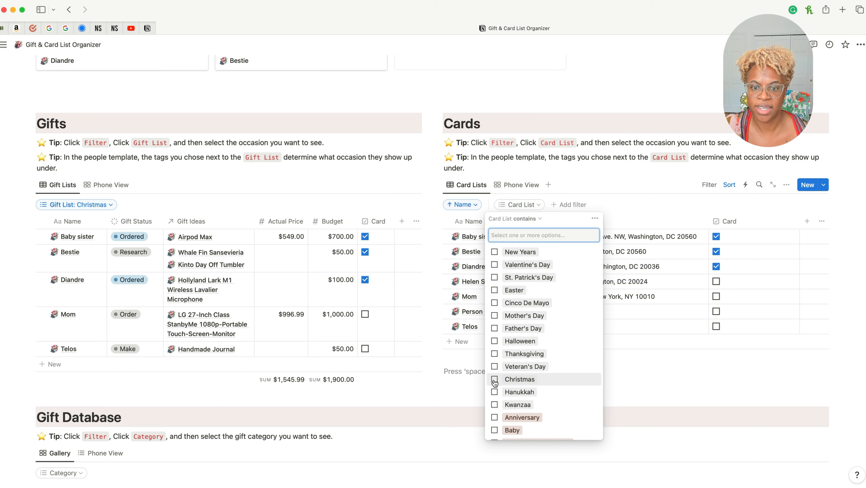
click(495, 379)
click(647, 371)
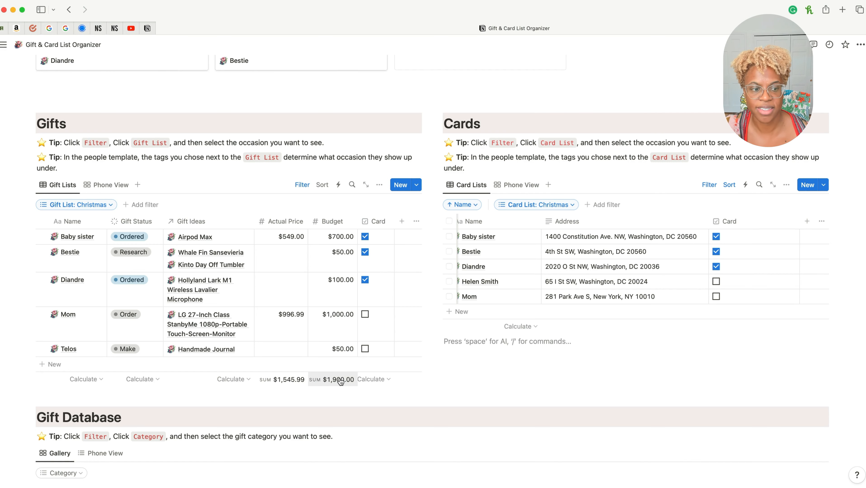
Create a new gift in the Gift Database and name it Haelynn Luxe Flatware, copying the product name from the JazzUpCo page
scroll(340, 381, down, 10)
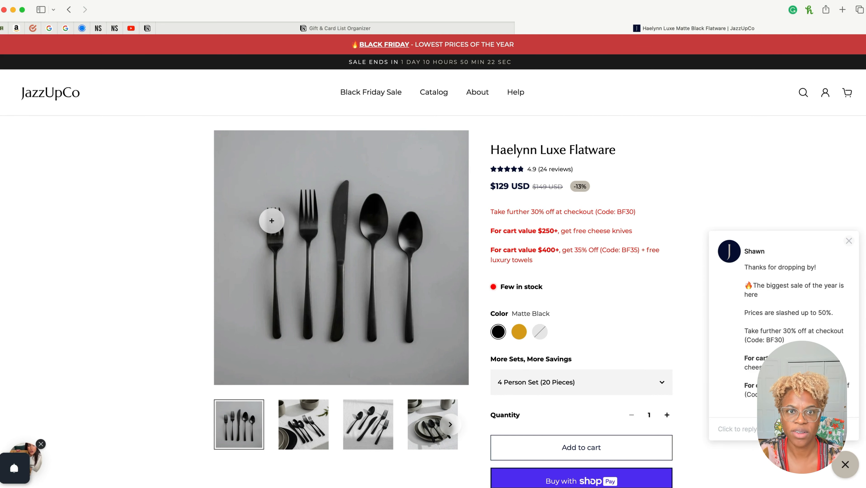
click(418, 24)
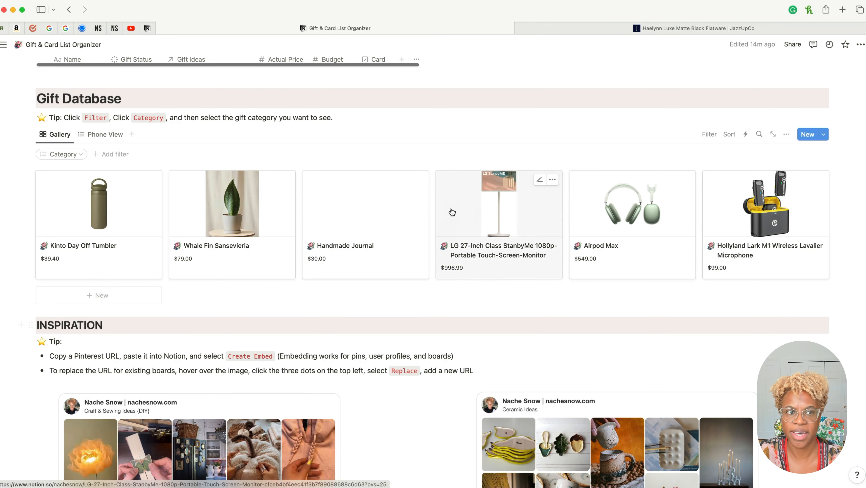
click(809, 135)
click(694, 28)
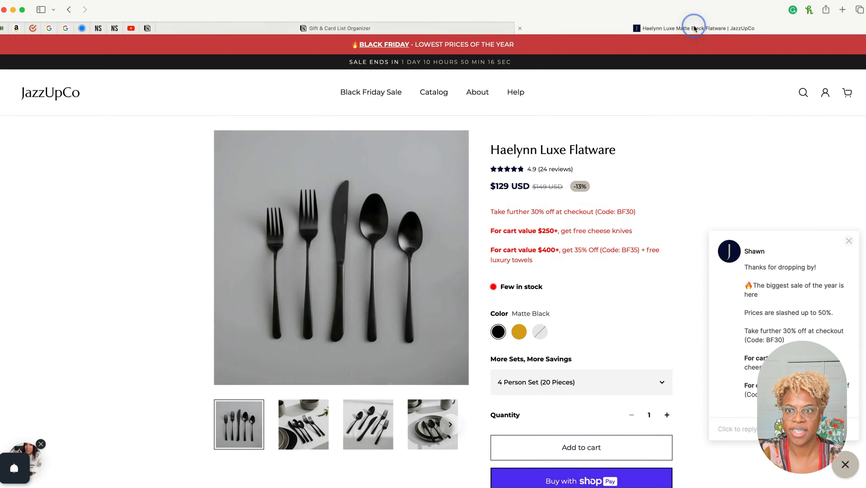
click(601, 137)
drag(495, 149, 619, 154)
key(super+c)
key(ctrl+shift+Tab)
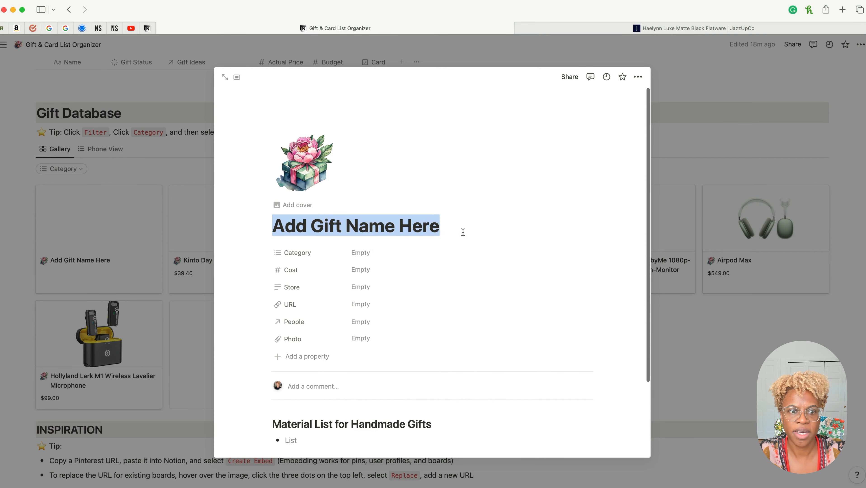
key(super+v)
Assign the Home category to the Haelynn Luxe Flatware gift and set its cost to 129
click(382, 254)
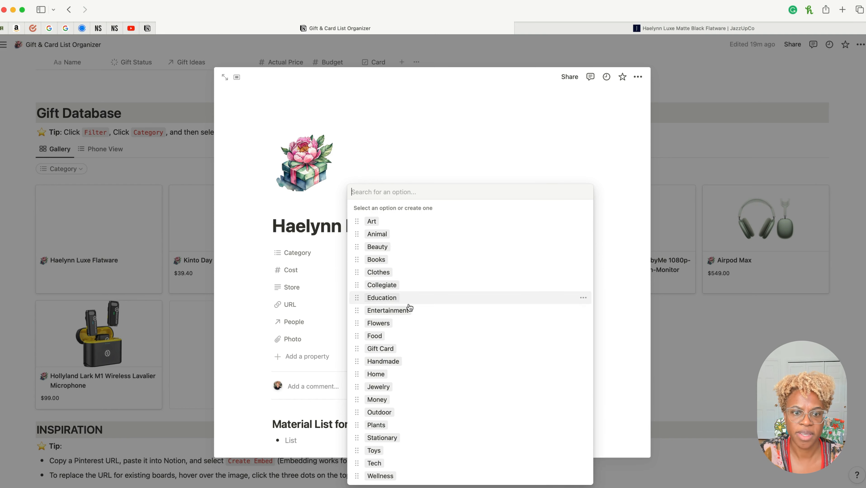
click(393, 374)
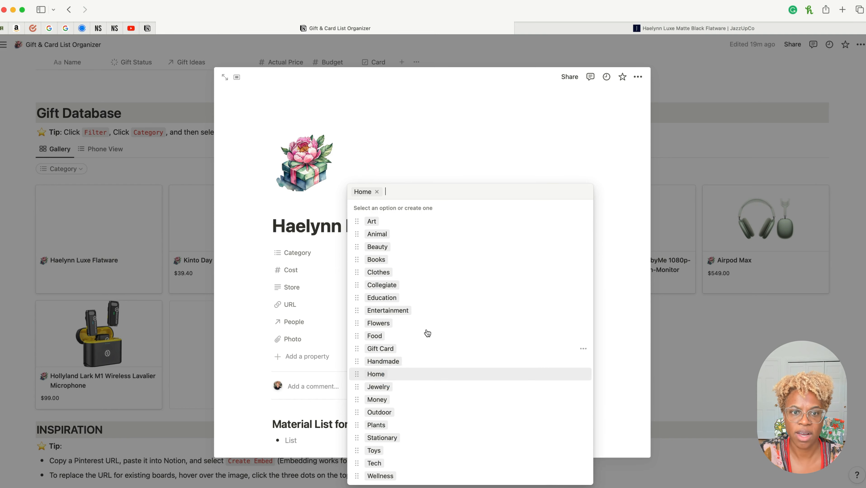
click(482, 148)
text(129)
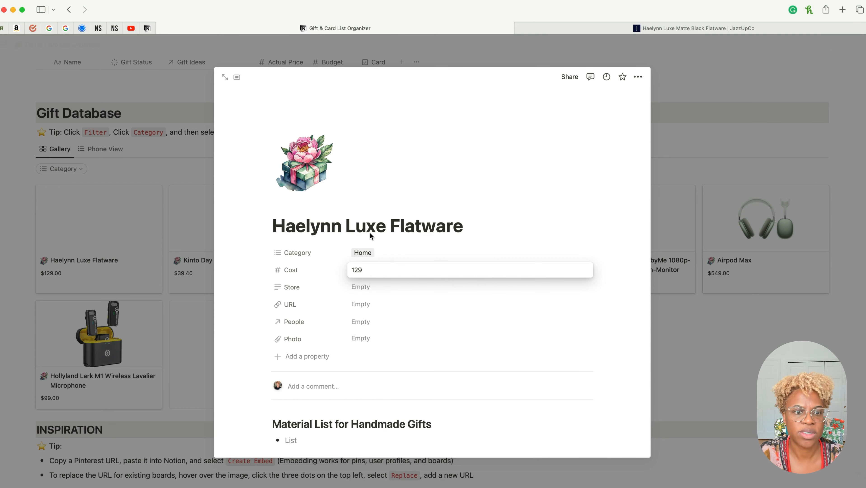
click(379, 270)
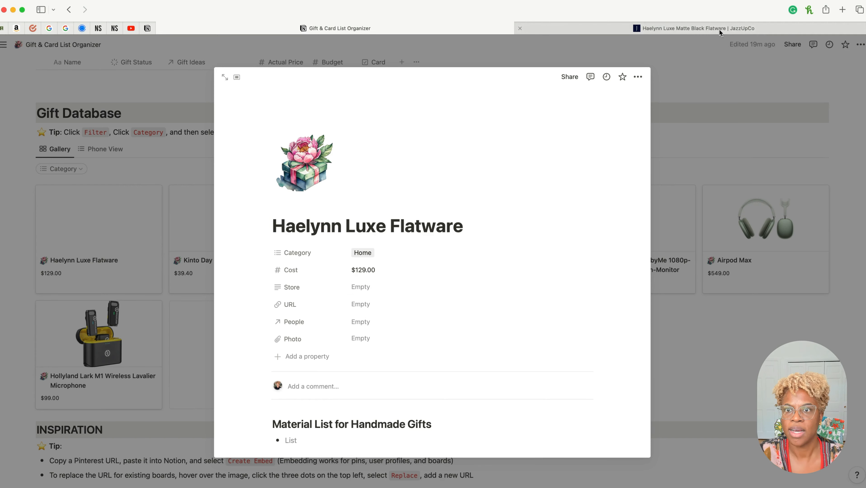
click(581, 28)
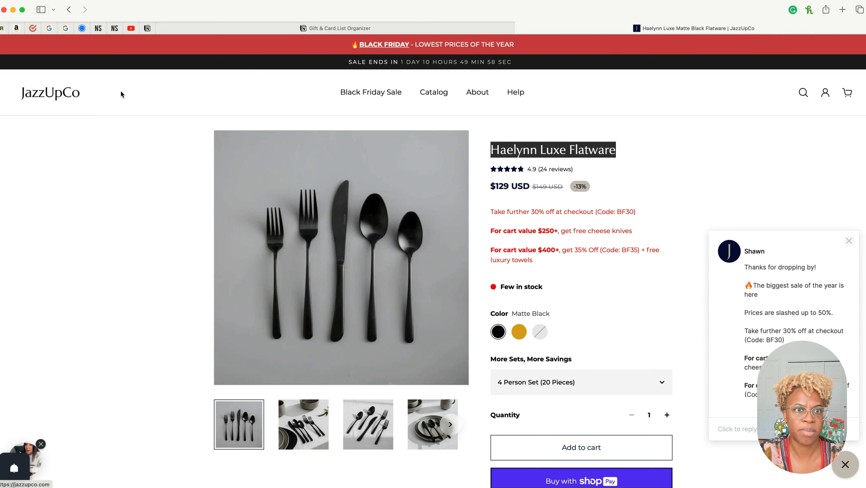
click(327, 29)
click(370, 292)
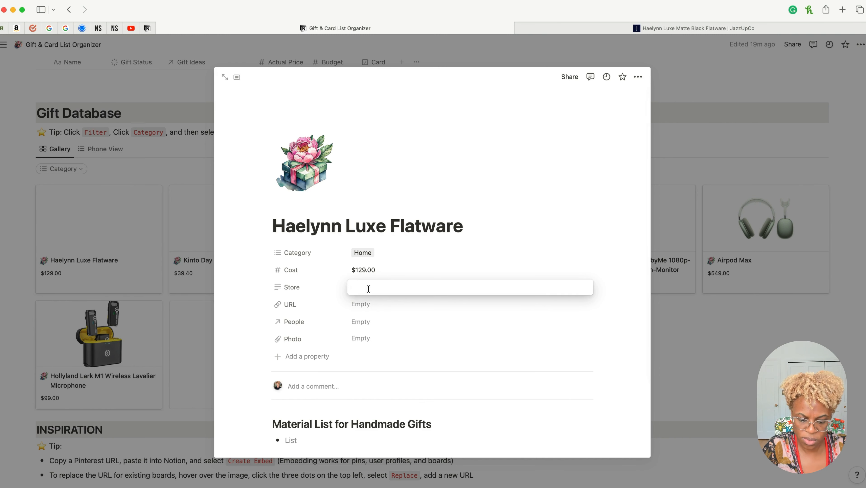
text(JAzzUpCo)
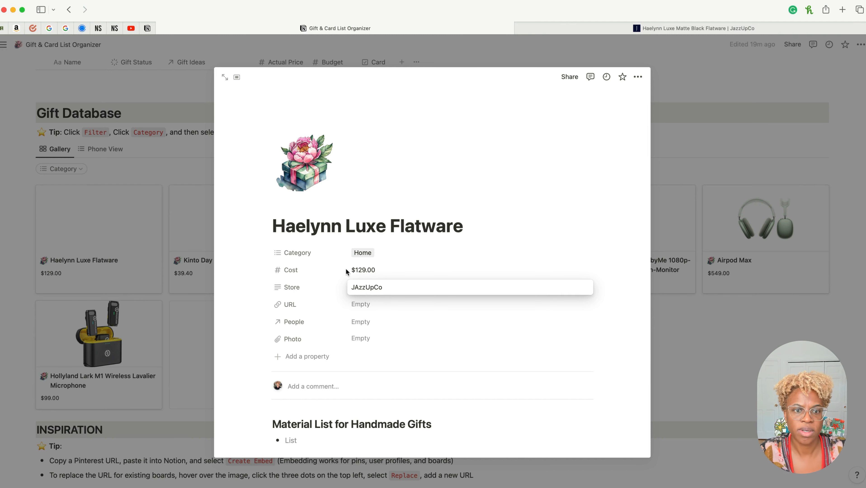
click(376, 306)
text(https://jazzupco.com/products/haelynn-luxe-flatware)
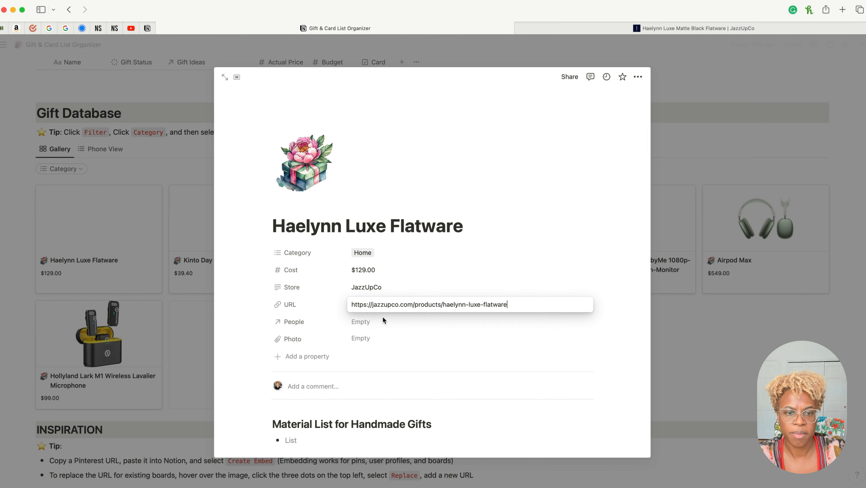
click(408, 362)
Add the black flatware product image to the gift's Photo property
click(373, 339)
click(454, 381)
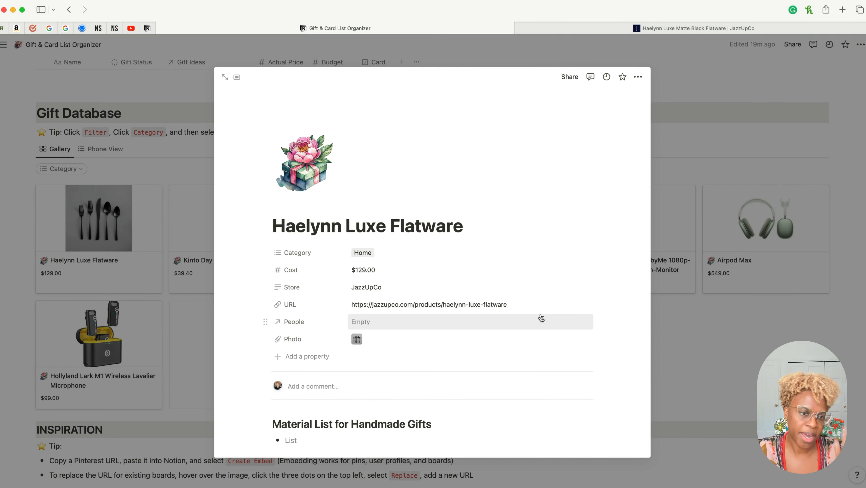
scroll(530, 324, down, 5)
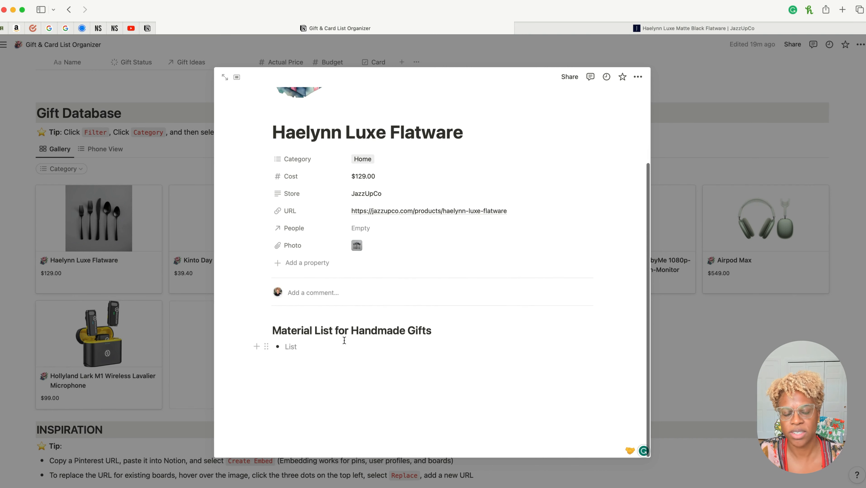
scroll(345, 340, up, 5)
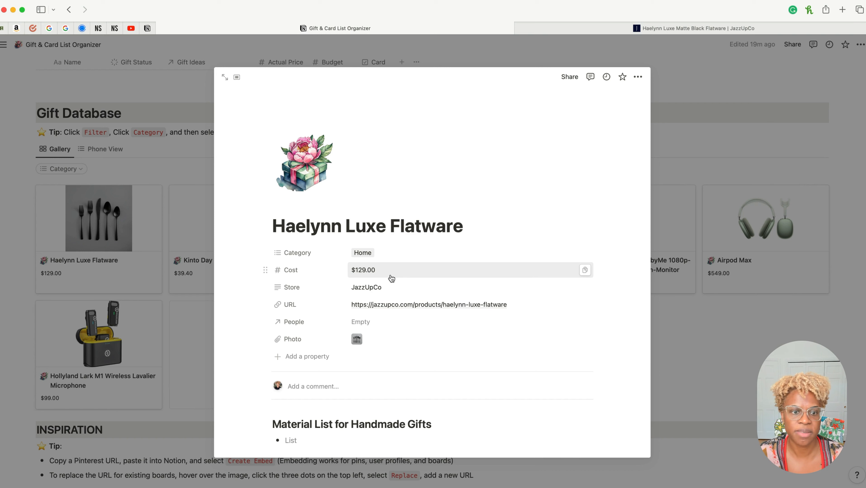
Link Bestie in the flatware gift's People property and close the gift page
click(365, 327)
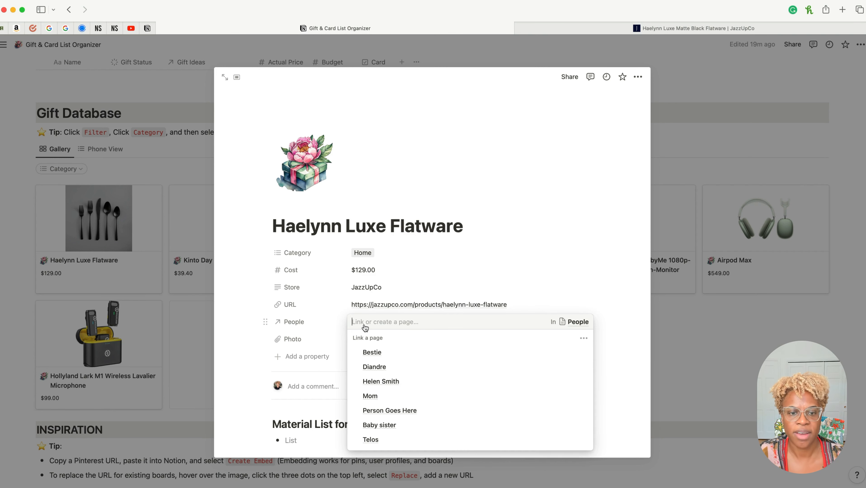
click(374, 352)
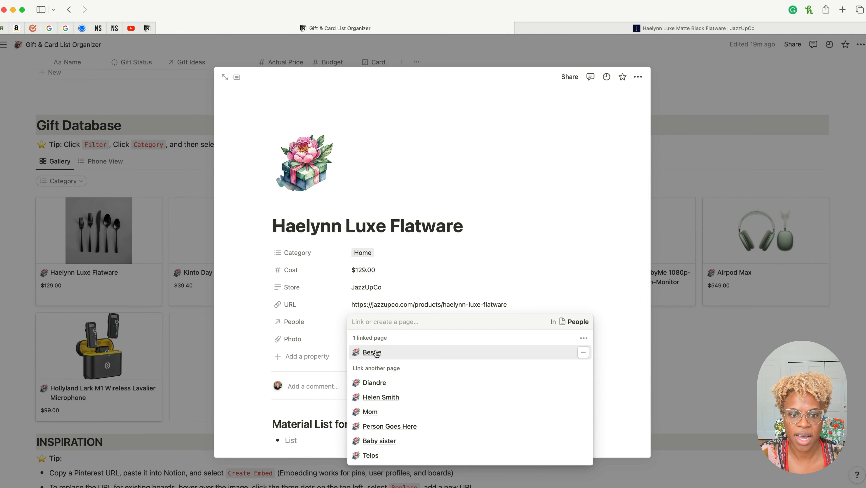
click(495, 260)
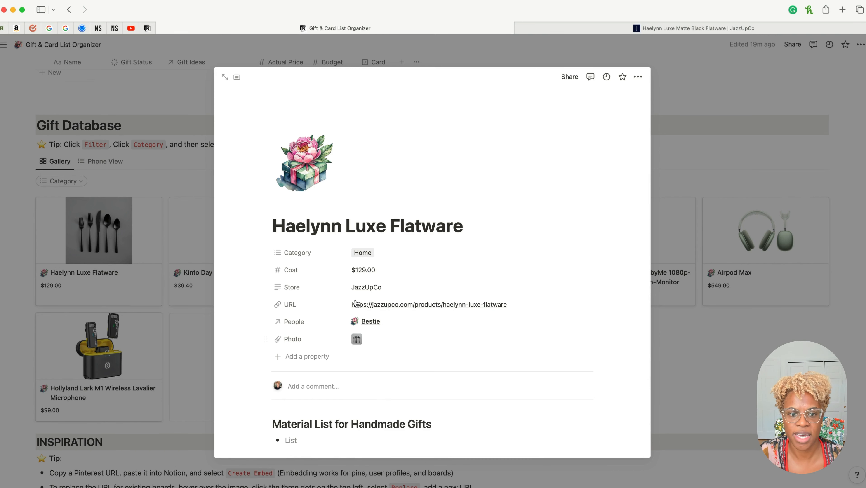
click(696, 364)
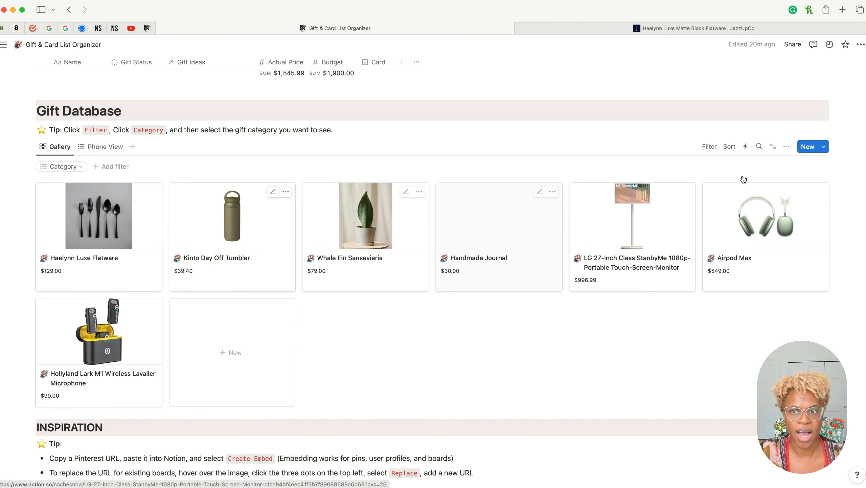
Filter the Gift Database gallery by the Home category
click(62, 167)
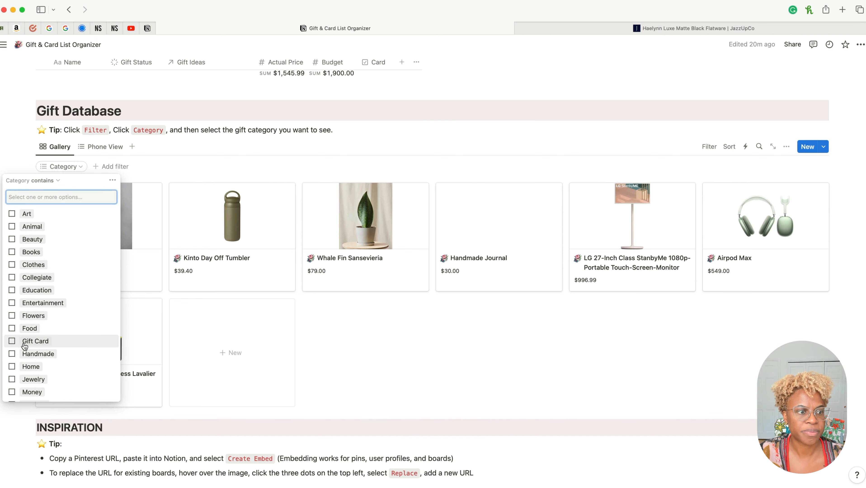
click(11, 366)
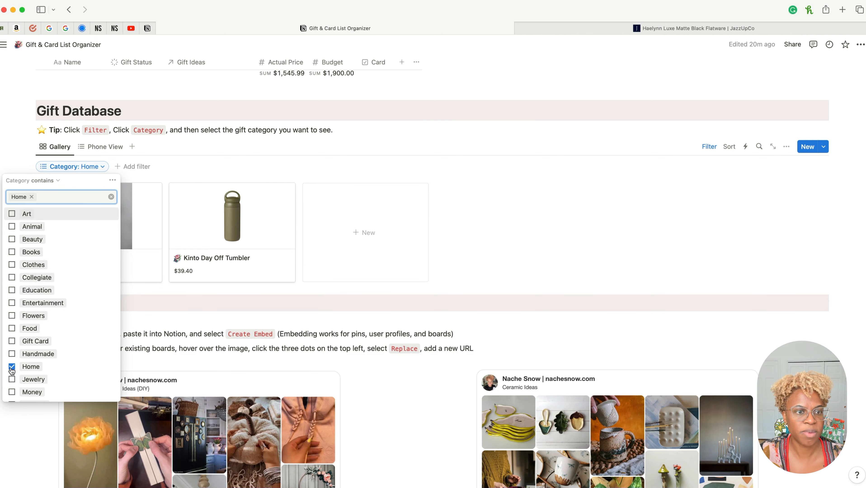
click(349, 233)
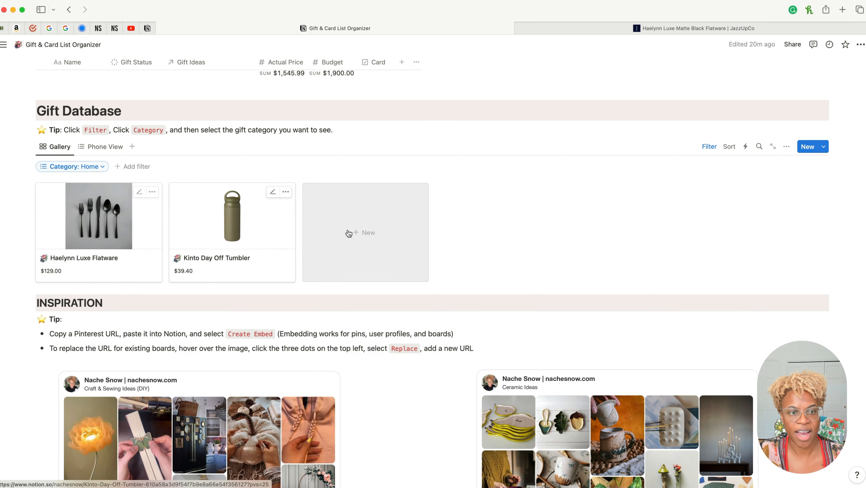
Clear Home from the Gift Database's Category filter
click(78, 168)
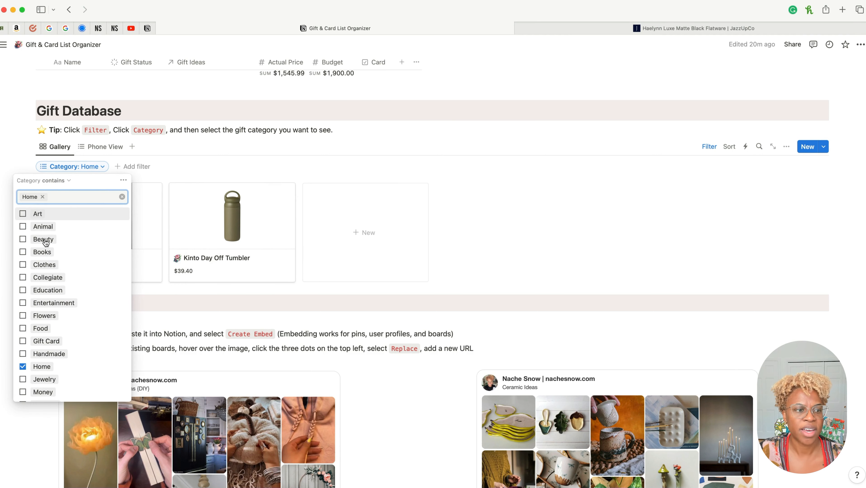
click(23, 367)
click(436, 349)
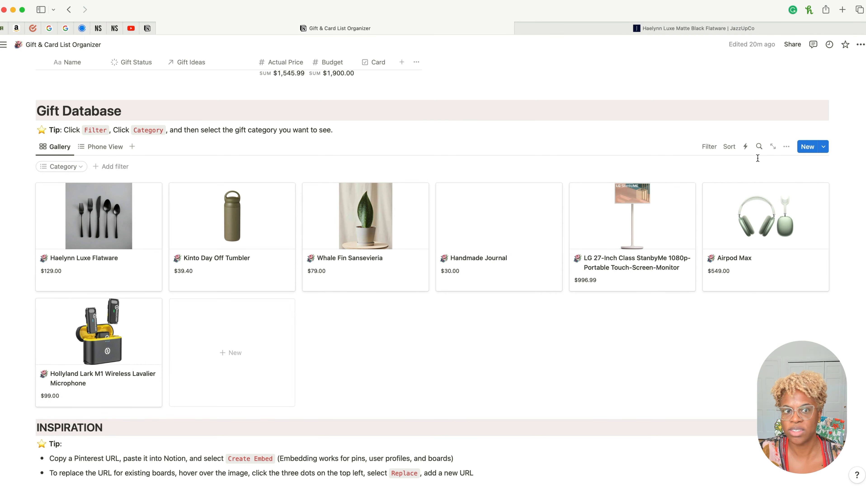
Open the Gift Database search, and return to the Gift Lists table to review Bestie's gift ideas
click(759, 146)
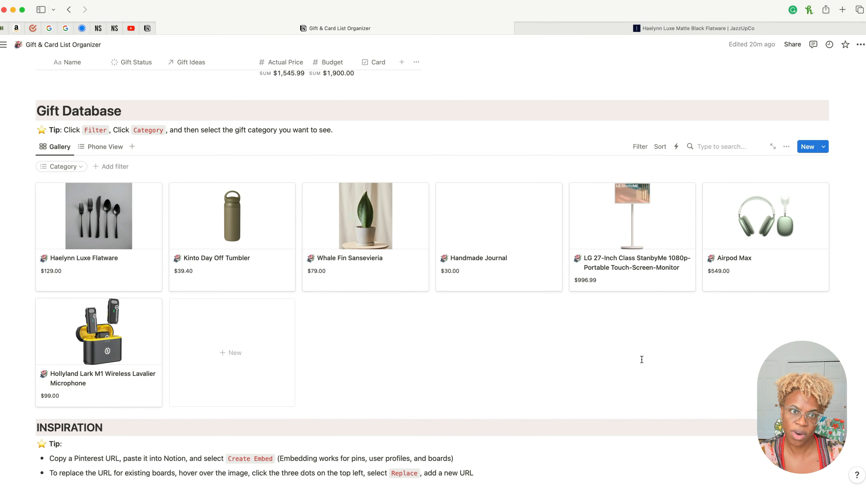
scroll(641, 359, up, 15)
scroll(311, 364, down, 8)
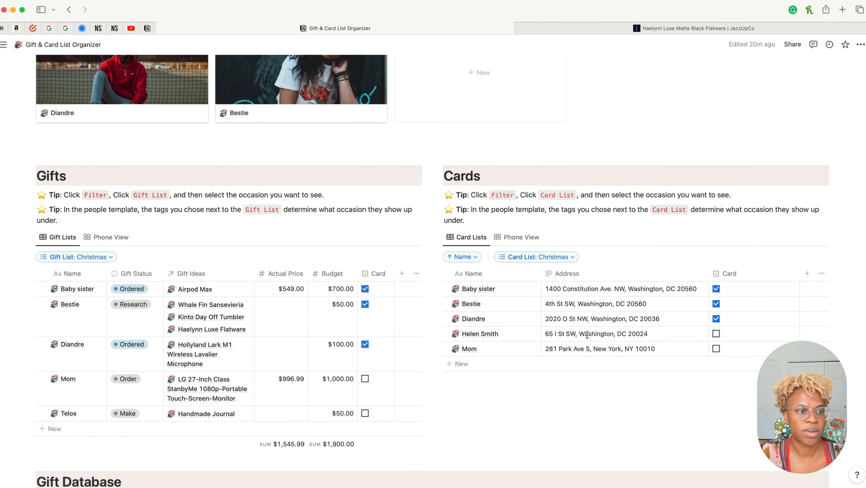
scroll(324, 342, down, 1)
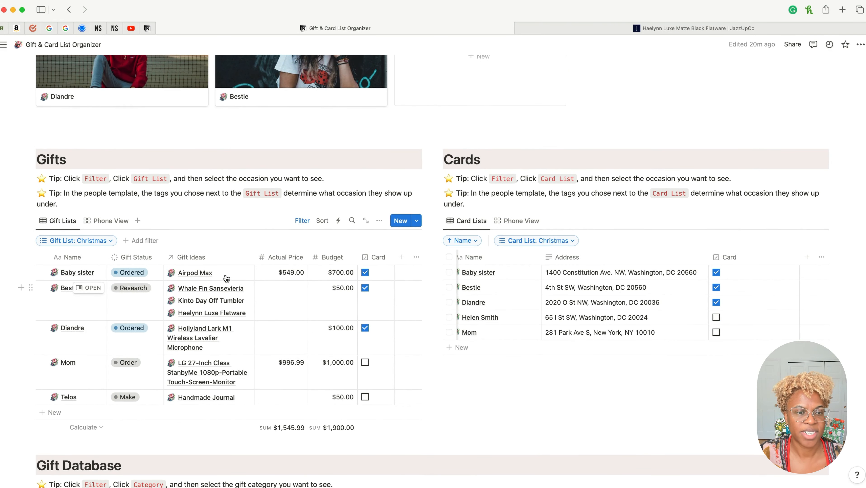
Open Bestie's record in center peek and remove Whale Fin Sansevieria and Kinto Day Off Tumbler from its gift ideas
click(88, 287)
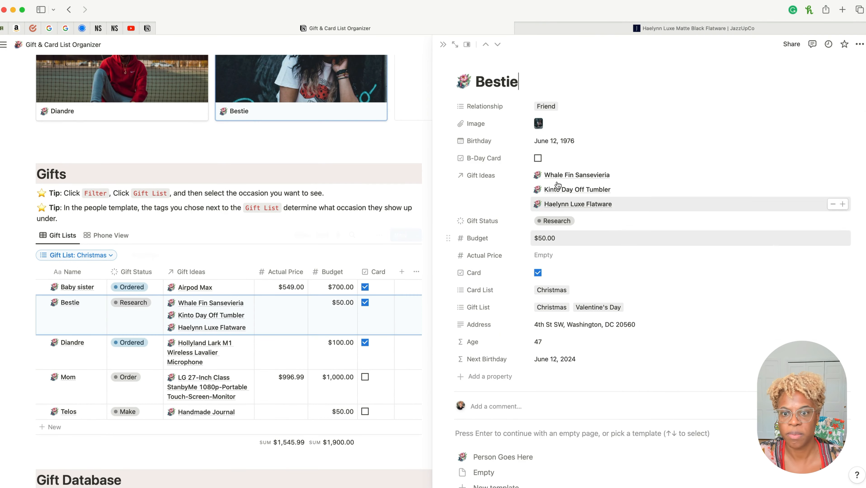
click(468, 45)
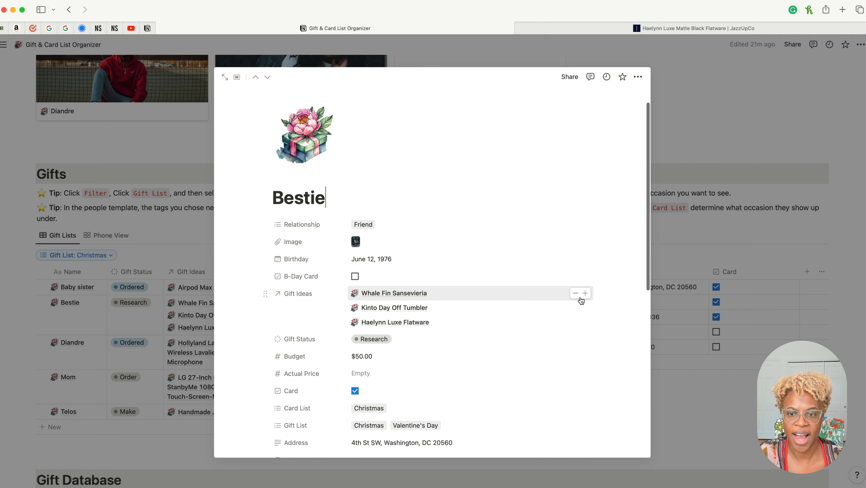
click(576, 296)
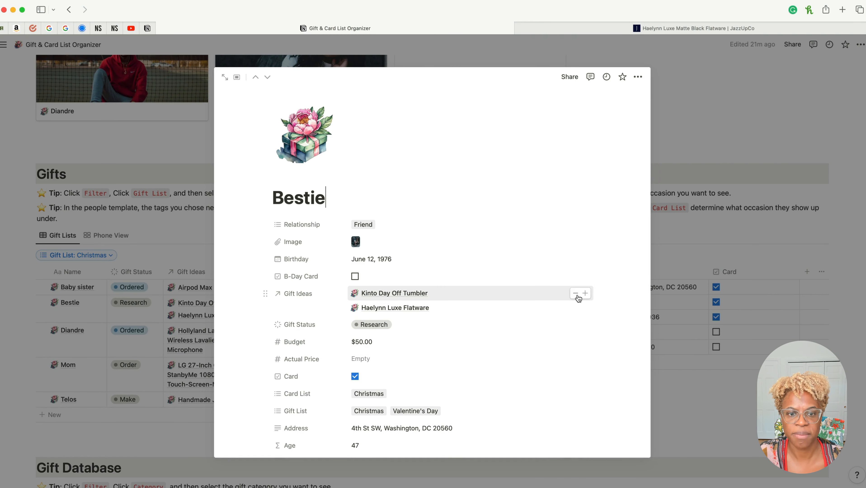
click(576, 295)
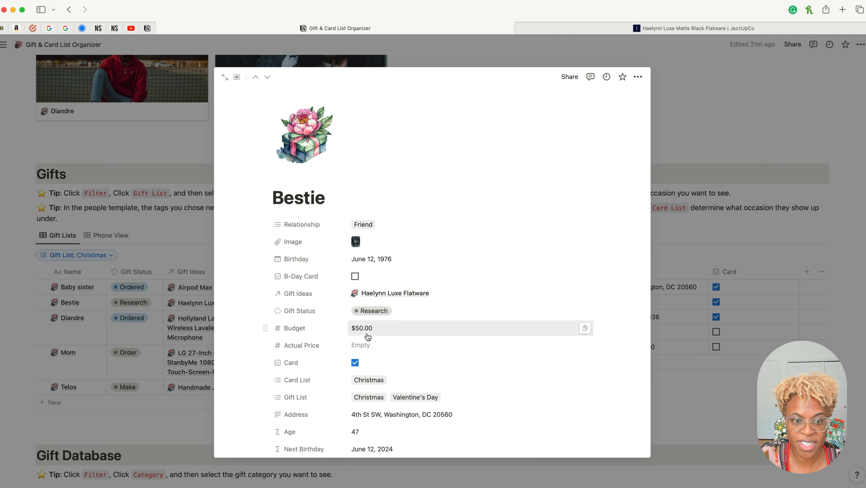
Set the actual price in Bestie's record to 129 and close the record
click(362, 346)
text(129)
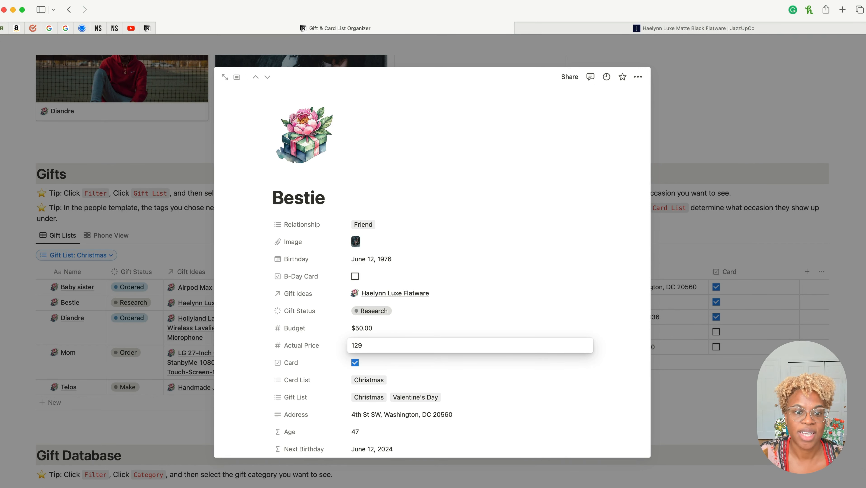
click(436, 308)
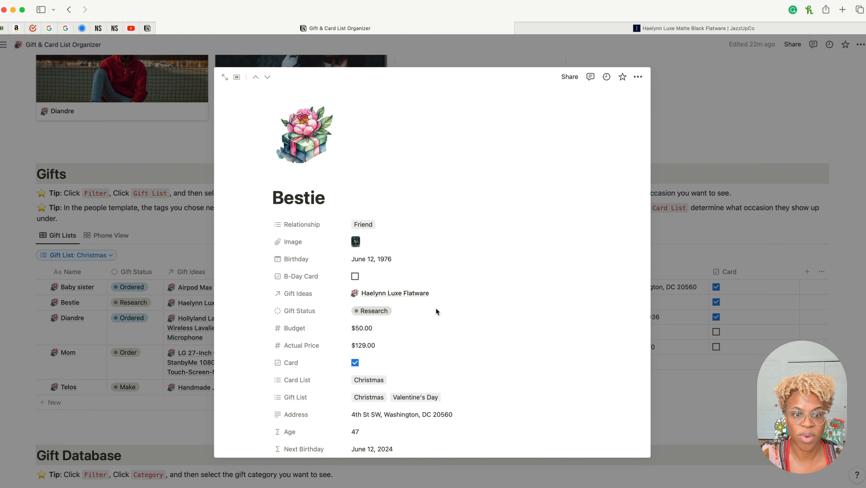
click(714, 407)
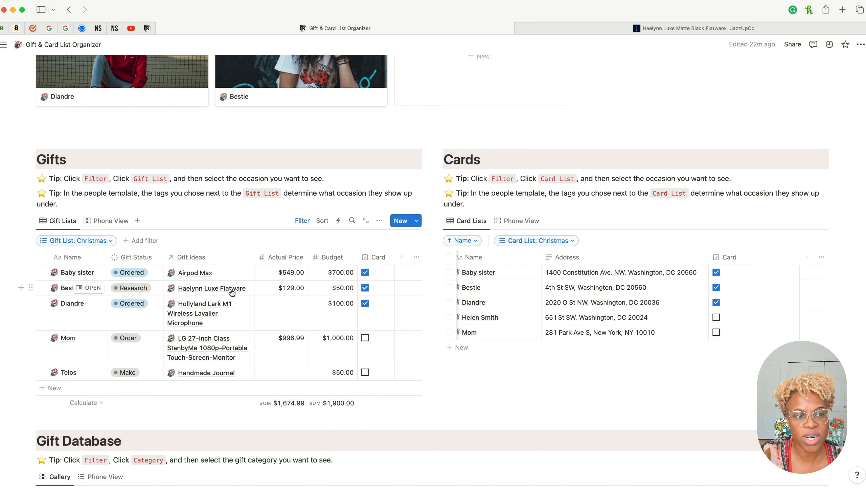
Open Bestie's record from the Gift Lists table and add Kinto Day Off Tumbler to its gift ideas
click(89, 288)
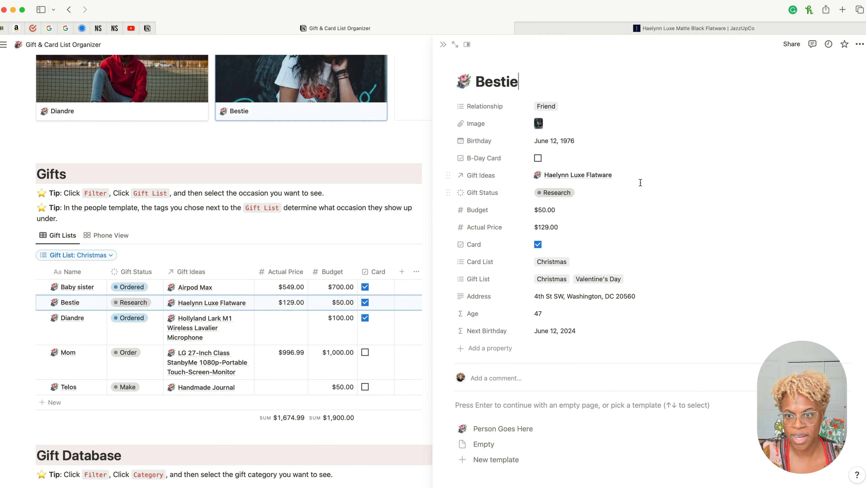
click(843, 175)
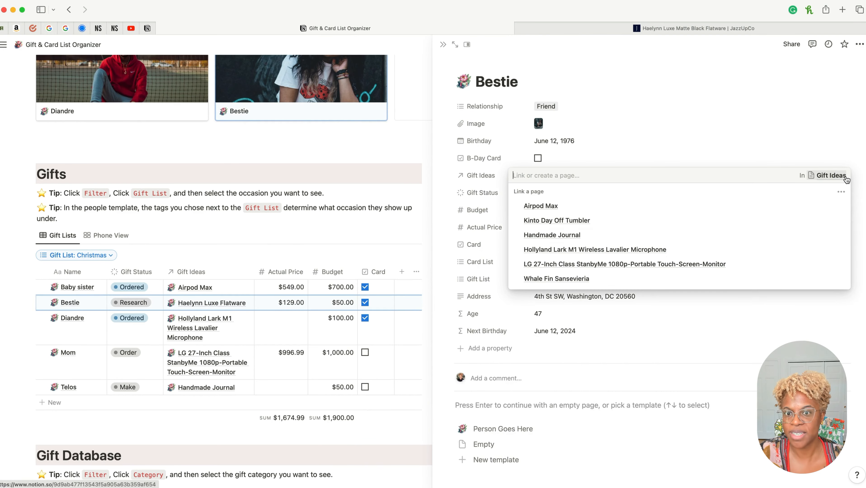
click(590, 220)
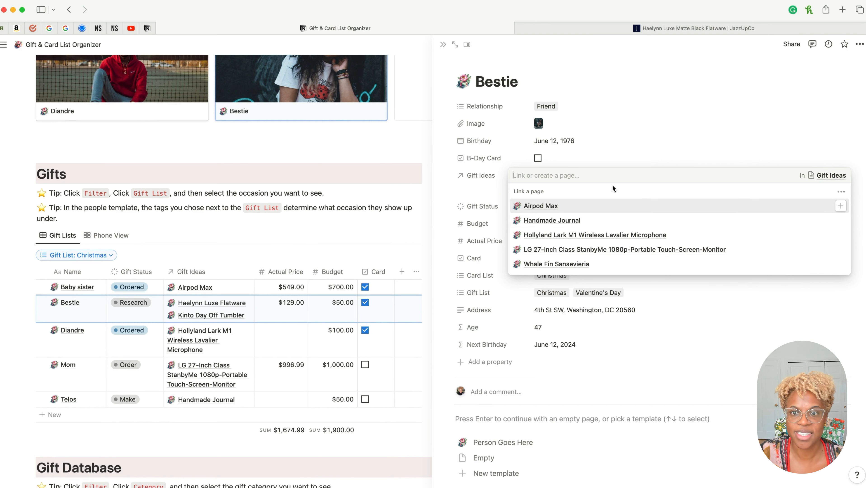
click(626, 150)
Check the tumbler's cost, set Bestie's actual price to 39.40, and remove Haelynn Luxe Flatware from the gift ideas
click(606, 190)
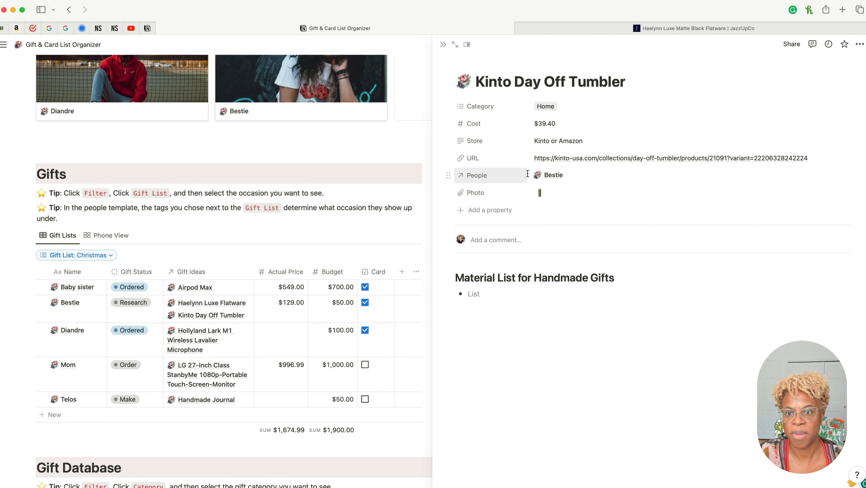
click(557, 177)
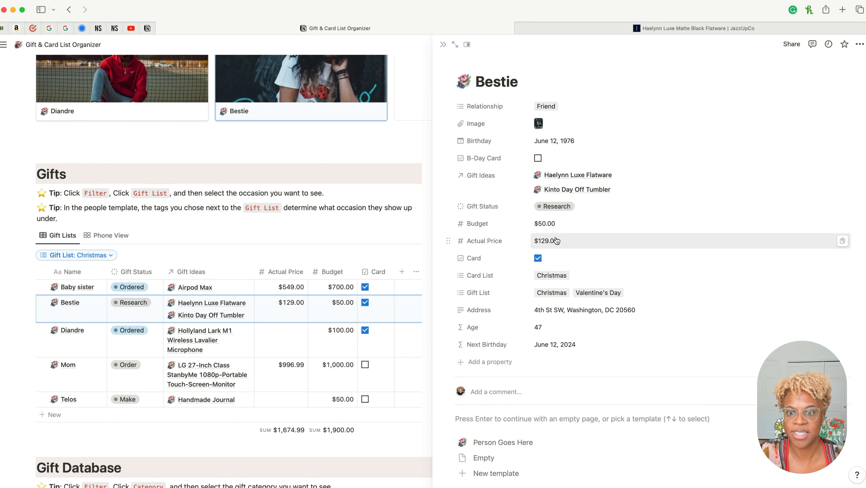
click(562, 240)
drag(562, 240, 518, 239)
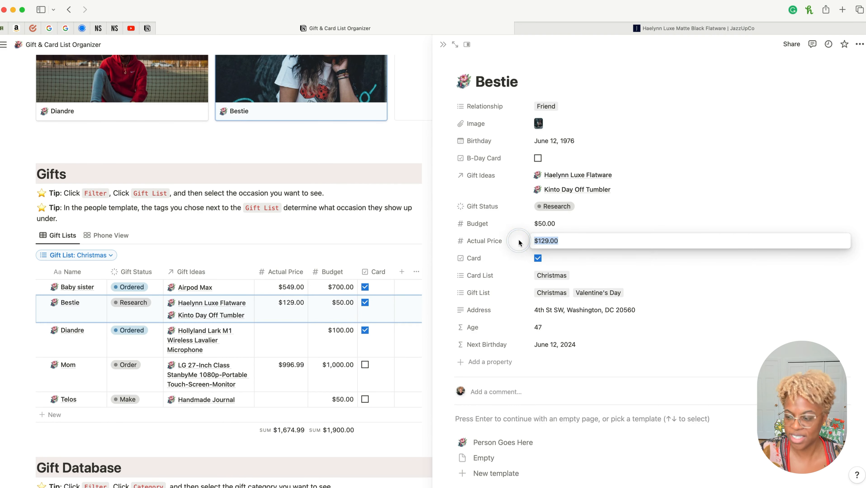
text(39.40)
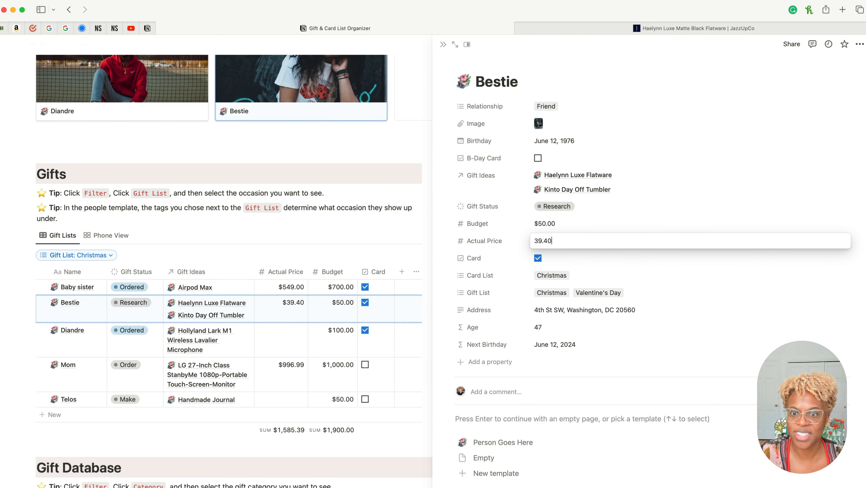
click(603, 223)
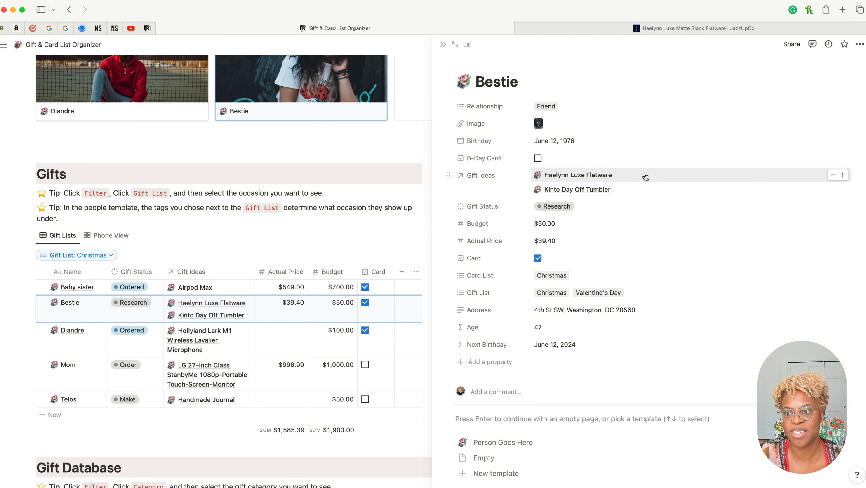
click(832, 174)
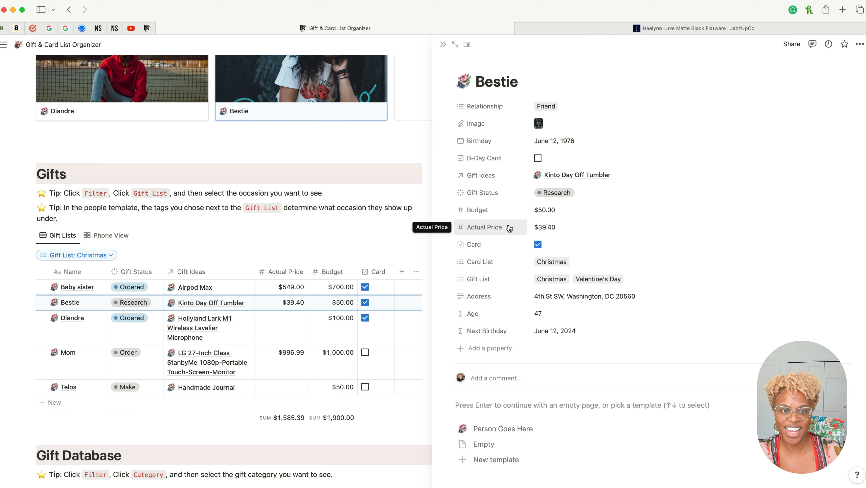
click(392, 436)
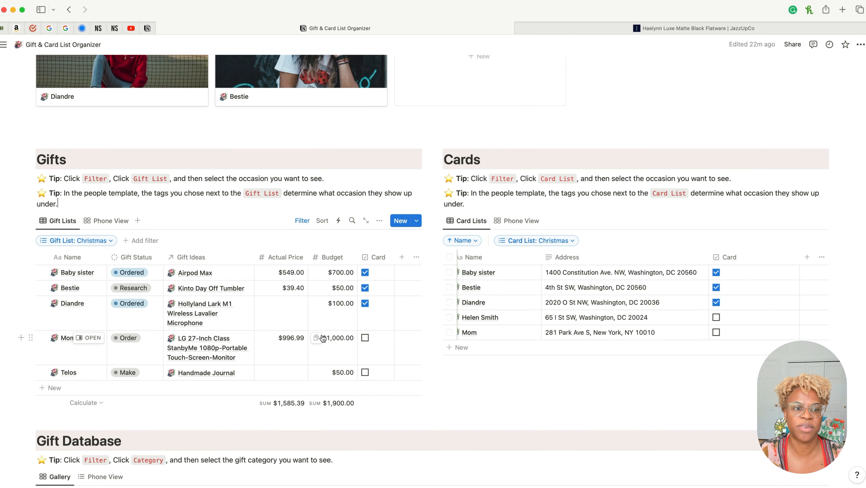
Open the third person's record in the People gallery and create a new gift idea named Star Map in it
scroll(308, 328, down, 7)
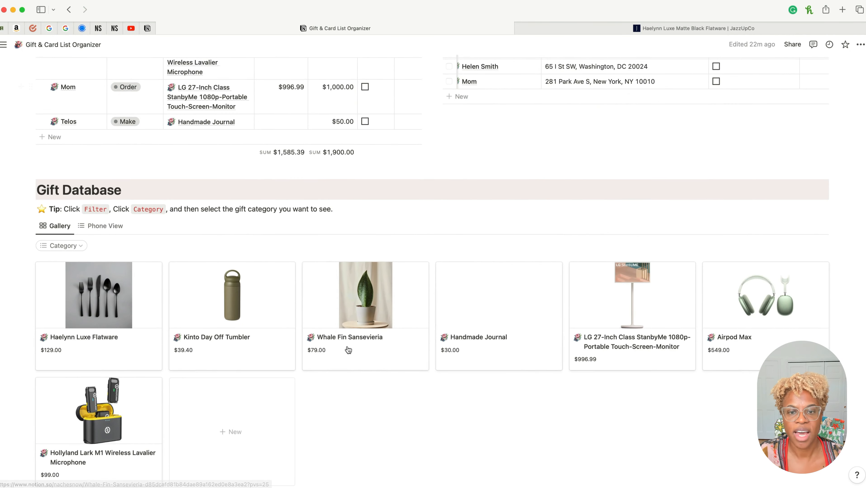
scroll(294, 319, up, 20)
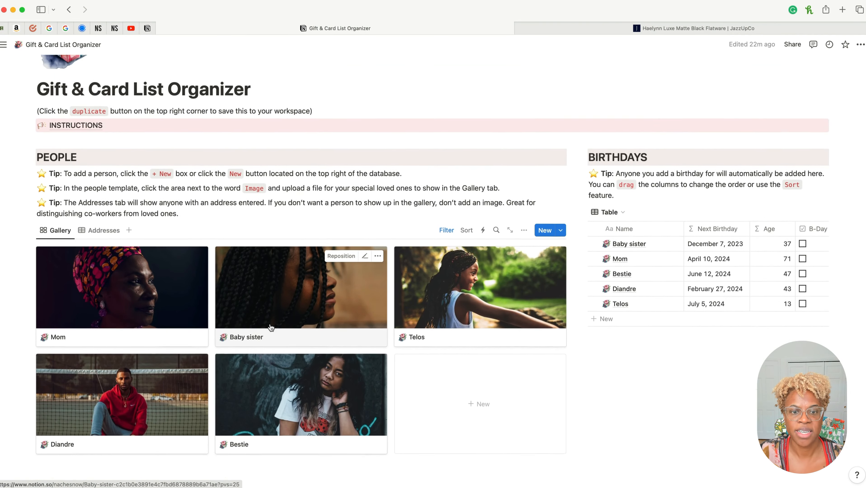
click(485, 330)
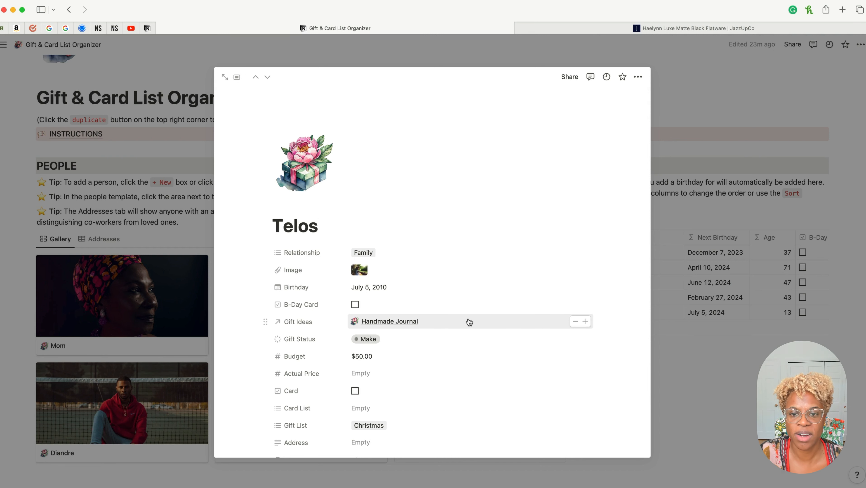
click(584, 321)
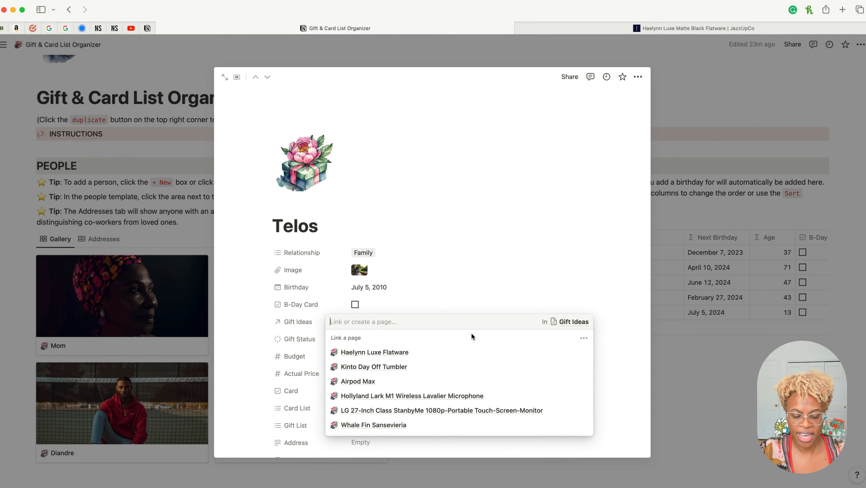
text(Star Map)
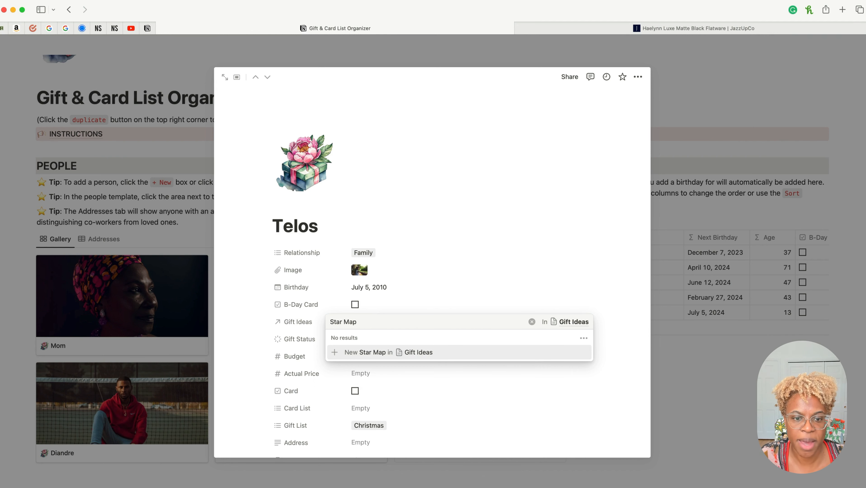
click(357, 353)
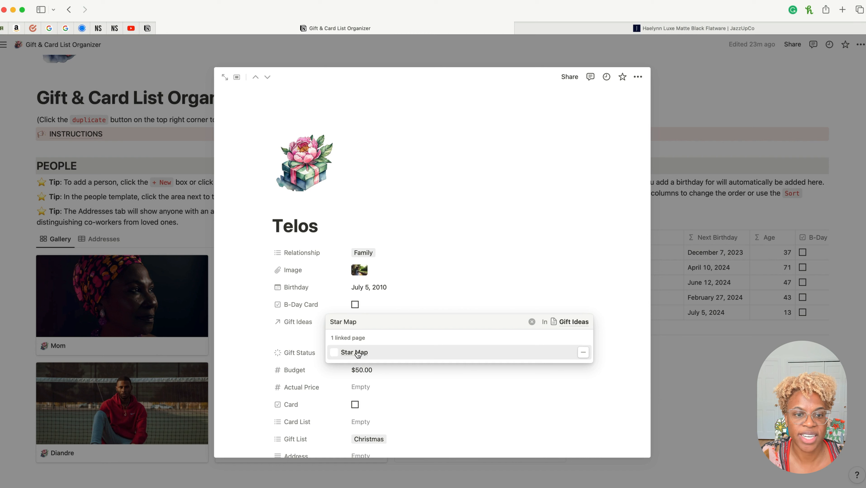
click(231, 342)
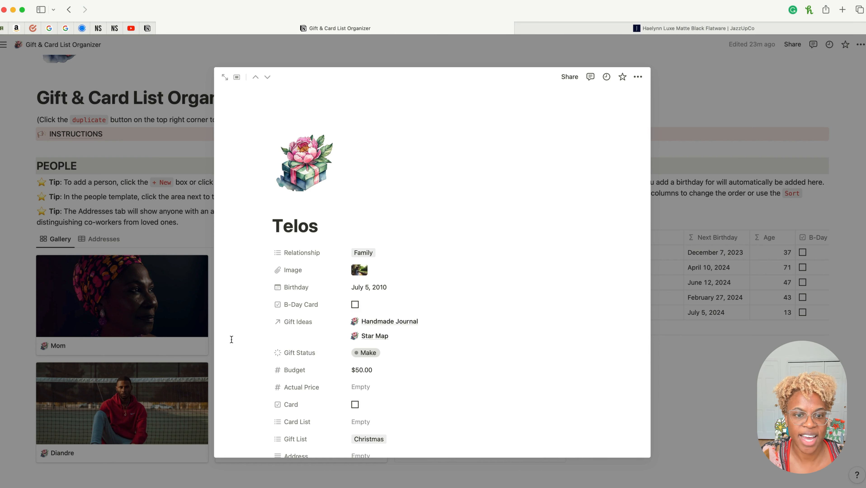
Open the Star Map gift page and set its category to Home
click(384, 337)
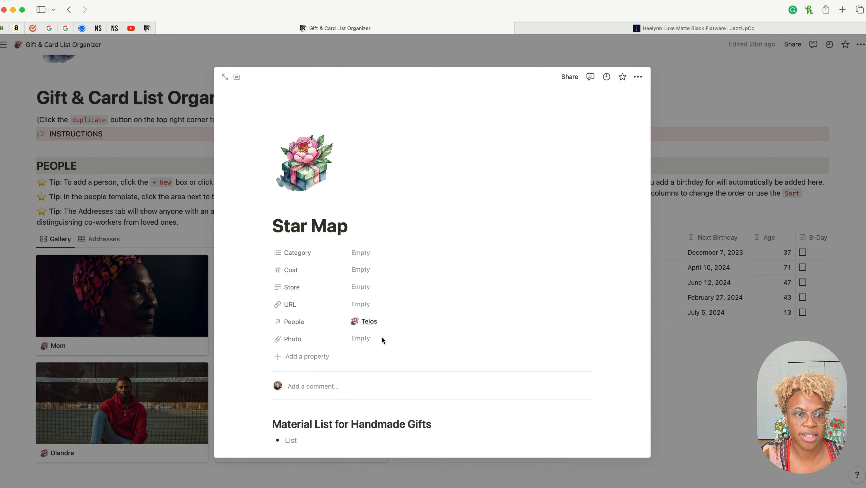
click(374, 253)
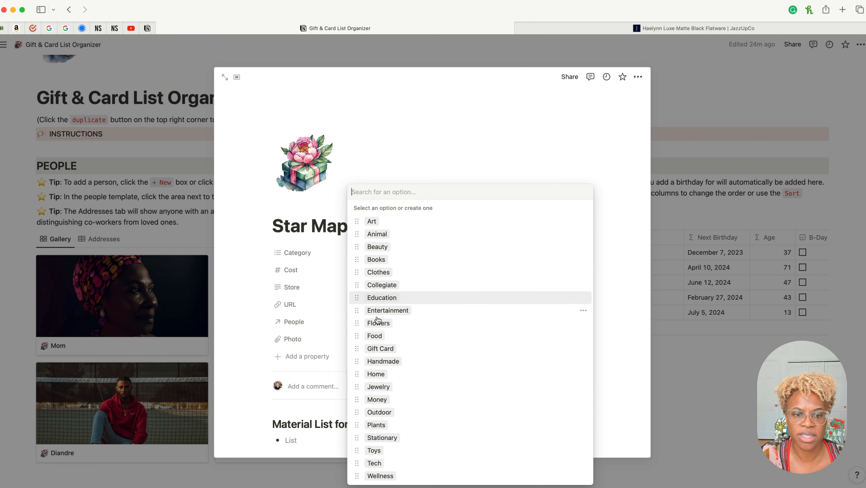
click(375, 374)
click(243, 289)
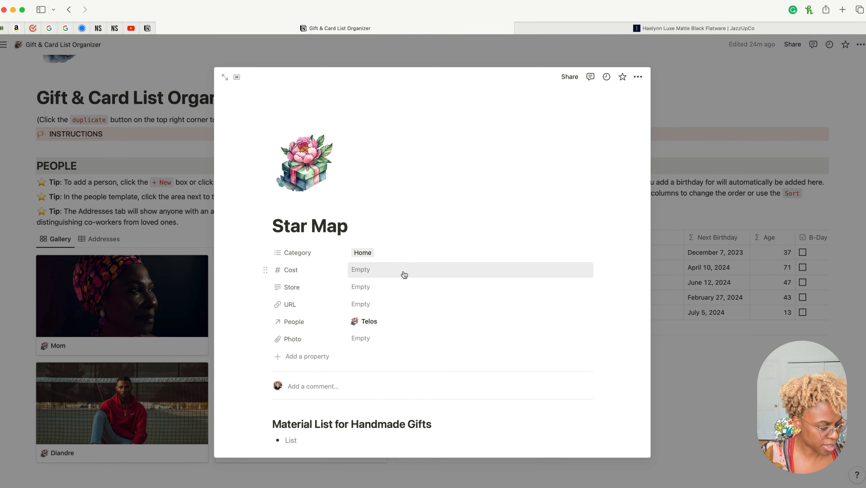
Look over The Night Sky website and paste its link as the Star Map gift's URL
click(675, 27)
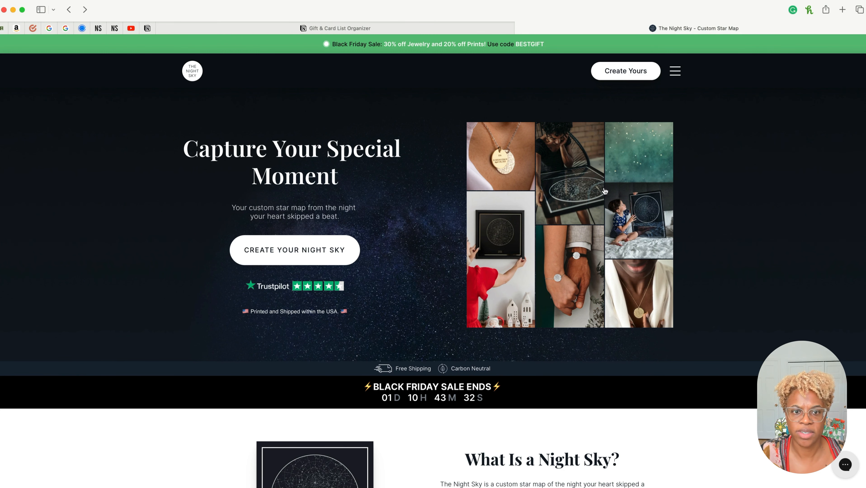
scroll(604, 191, down, 6)
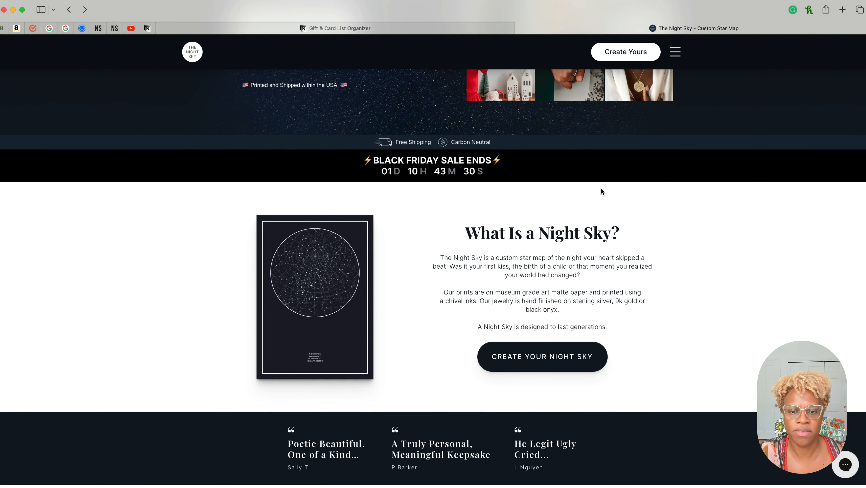
click(437, 29)
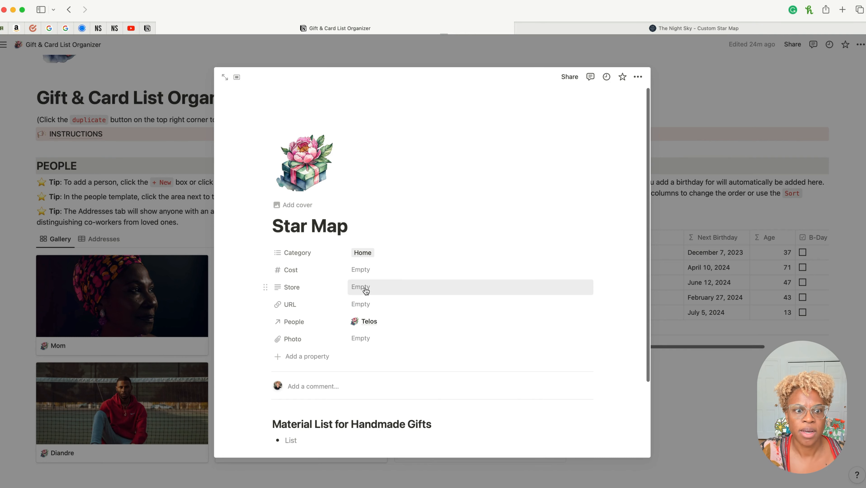
click(362, 304)
key(super+v)
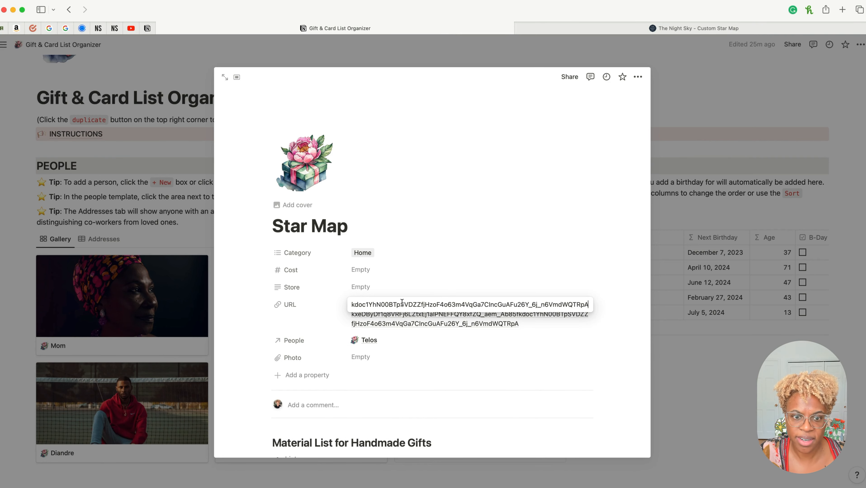
drag(401, 305, 401, 283)
click(434, 334)
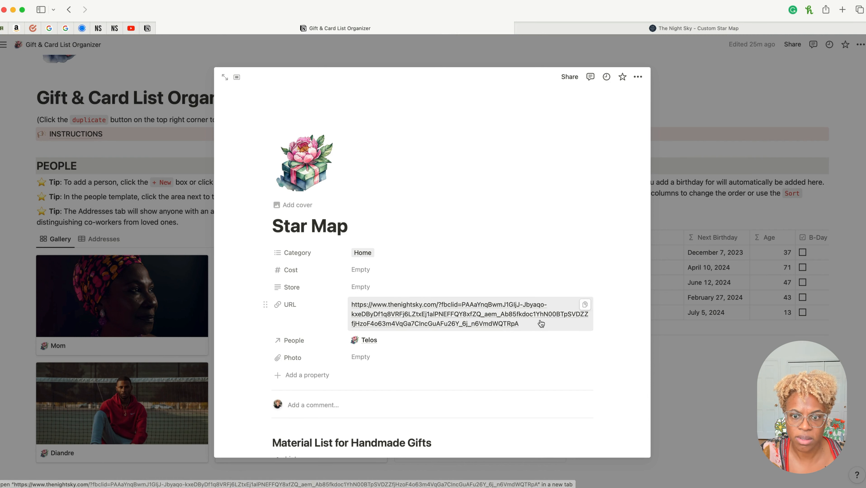
Set the Star Map gift's cost to 50 and its store to The Night Sky, and return to the linked person's record
click(368, 270)
text(50)
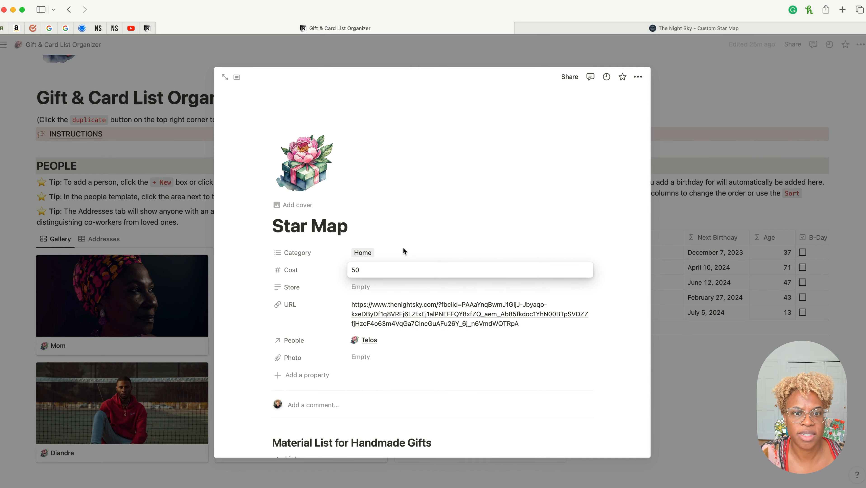
key(Return)
click(384, 288)
text(The Night Sky)
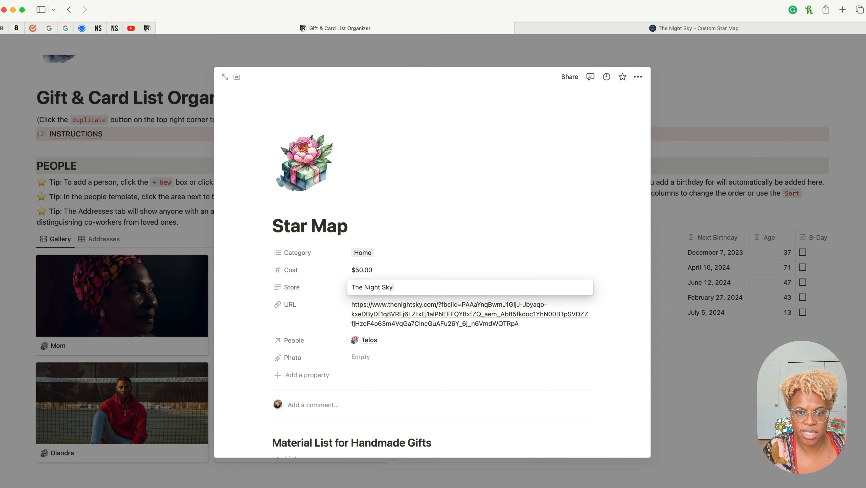
click(366, 358)
click(432, 396)
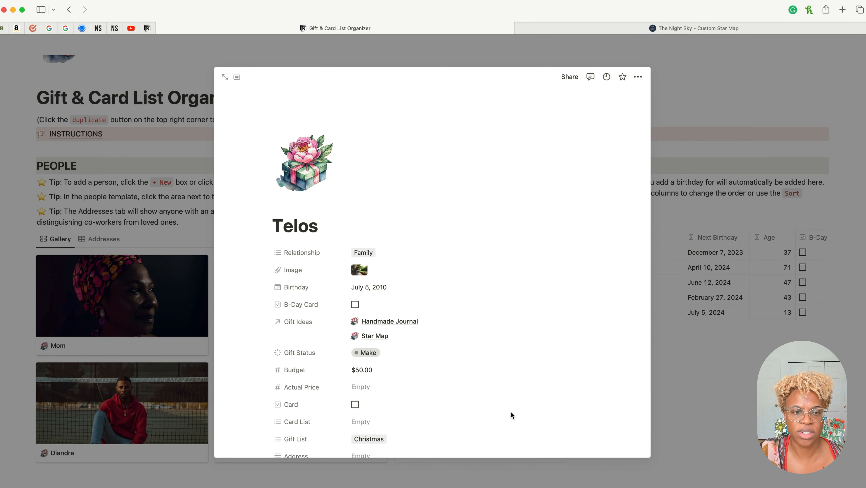
Try entering Tumbler in the first bullet under What I've purchased for them before, and clear it again
scroll(511, 413, down, 8)
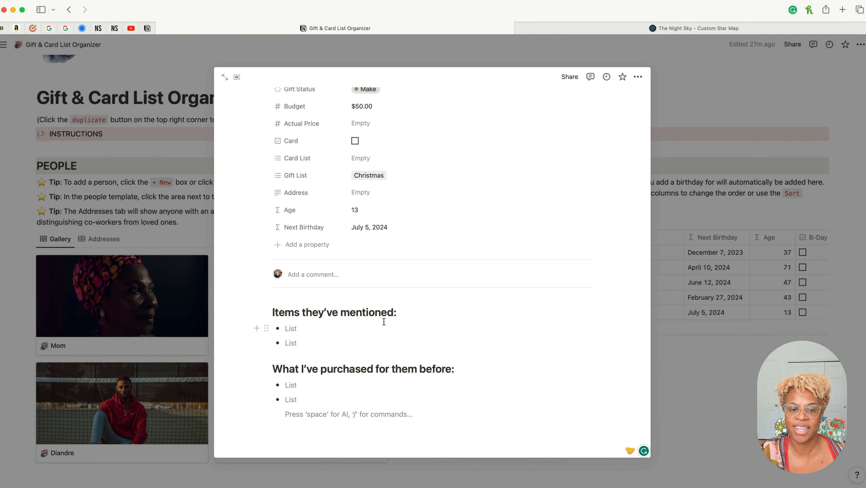
click(325, 327)
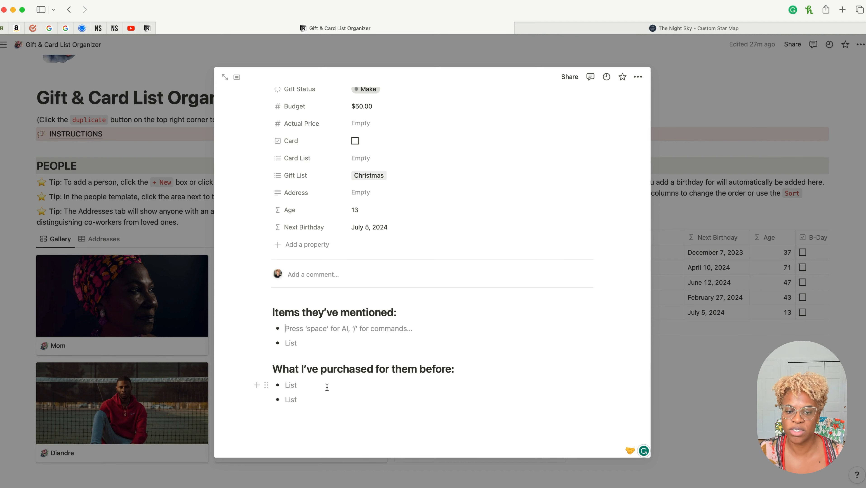
click(306, 386)
text(Tumbler)
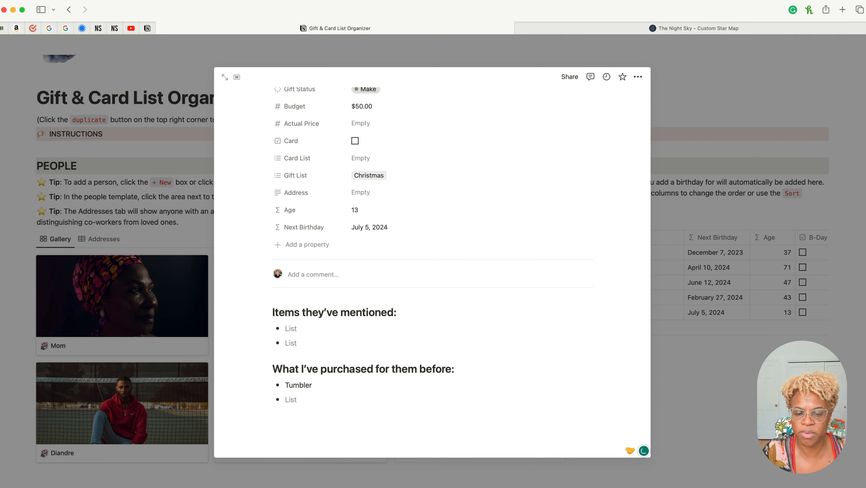
double_click(300, 386)
key(BackSpace)
Place the Star Map gift idea as a page link beneath the What I've purchased for them before list
scroll(382, 232, up, 3)
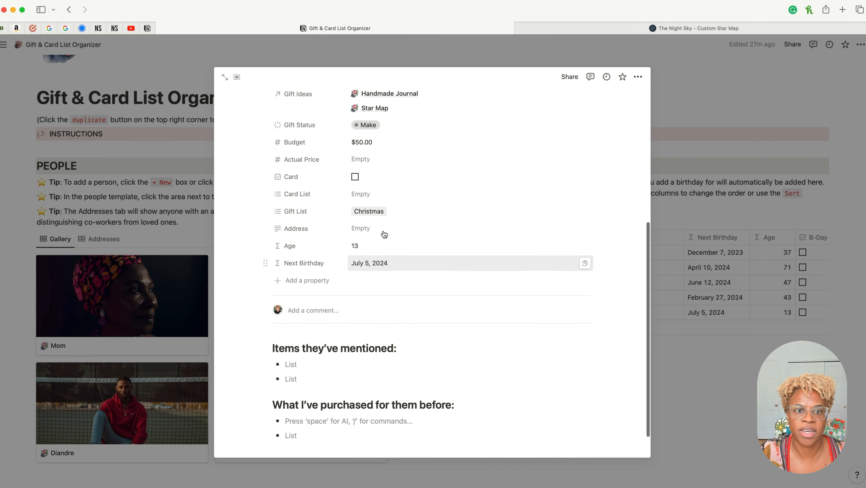
scroll(383, 234, down, 1)
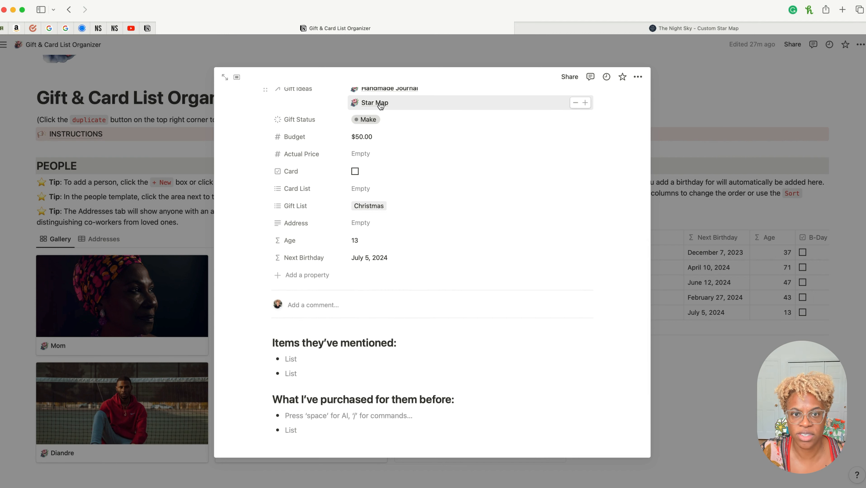
drag(380, 106, 322, 420)
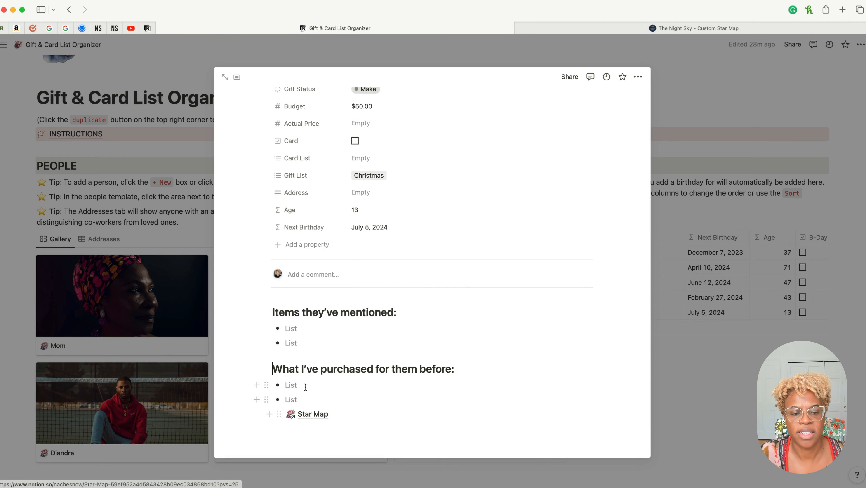
mouse_move(324, 423)
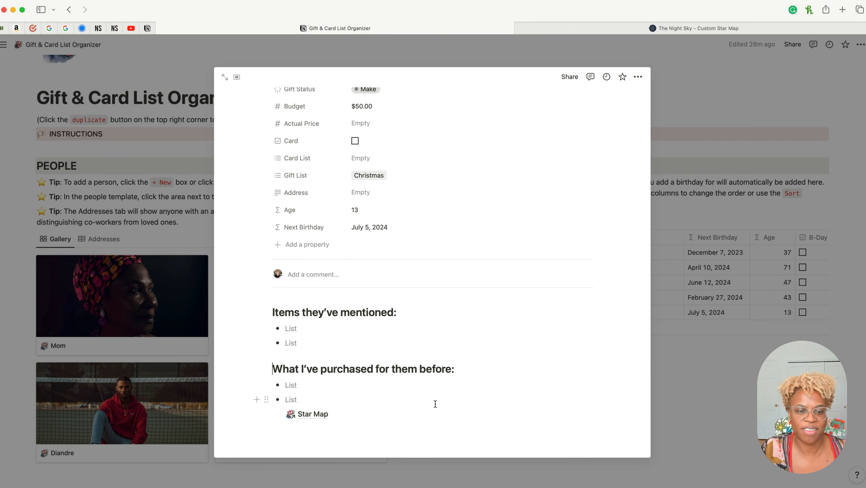
Try calling up the page-link command in the first bullet under What I've purchased for them before, and clear the text again
click(313, 385)
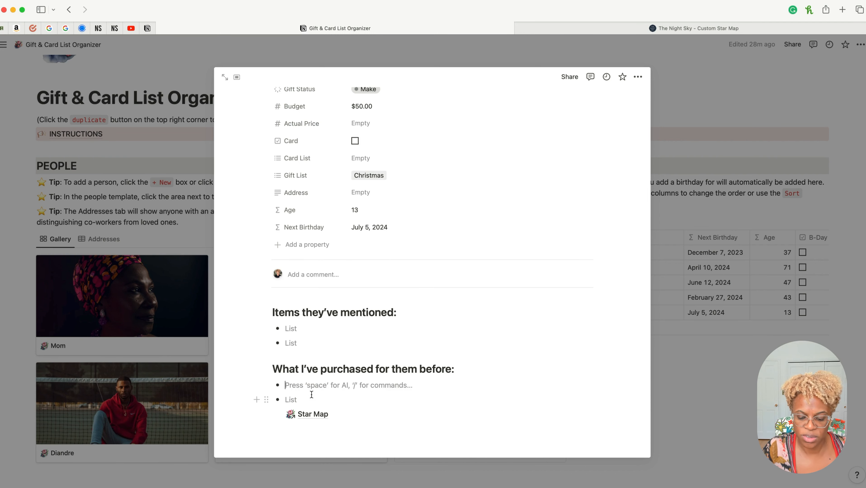
text(/page)
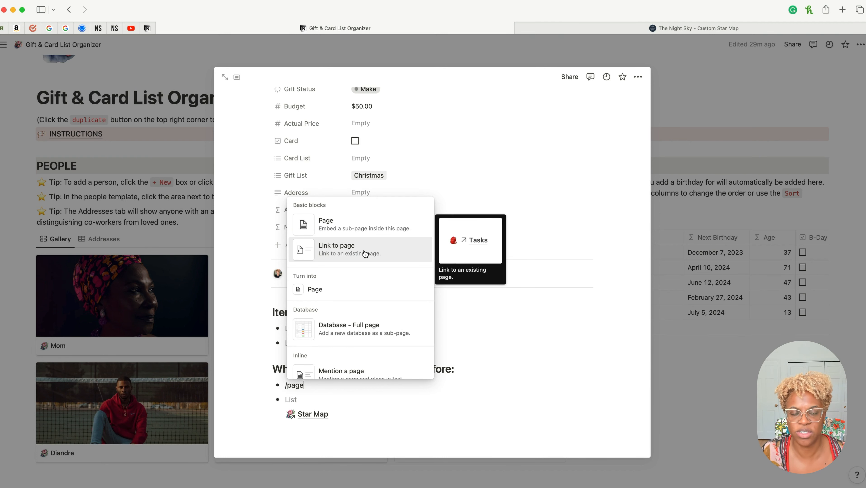
click(307, 397)
click(310, 386)
key(BackSpace)
key(BackSpace)
key(BackSpace)
key(BackSpace)
key(BackSpace)
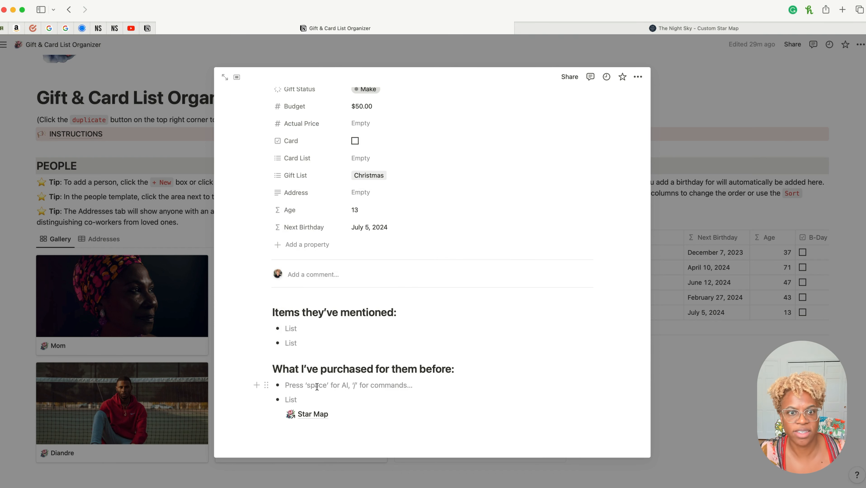
Close the person's record and look over the Inspiration section's tips and its embedded Craft & Sewing and Ceramic Ideas Pinterest boards
scroll(425, 296, up, 10)
click(725, 409)
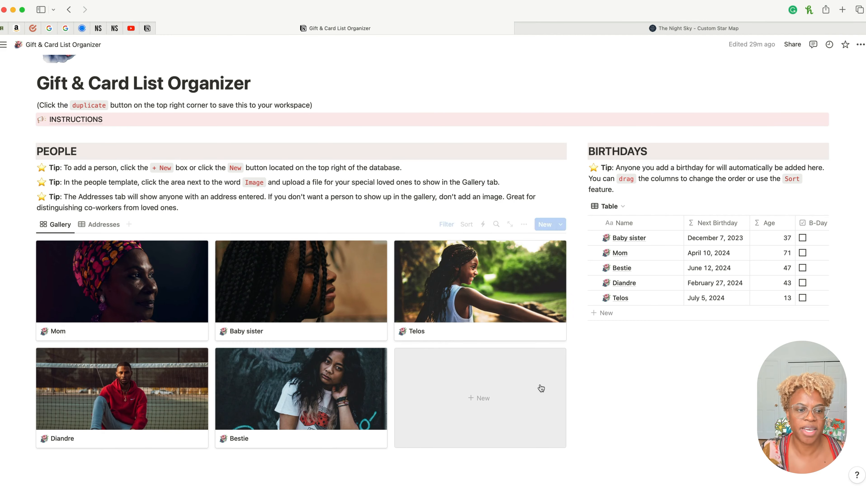
scroll(541, 386, down, 20)
scroll(539, 385, up, 2)
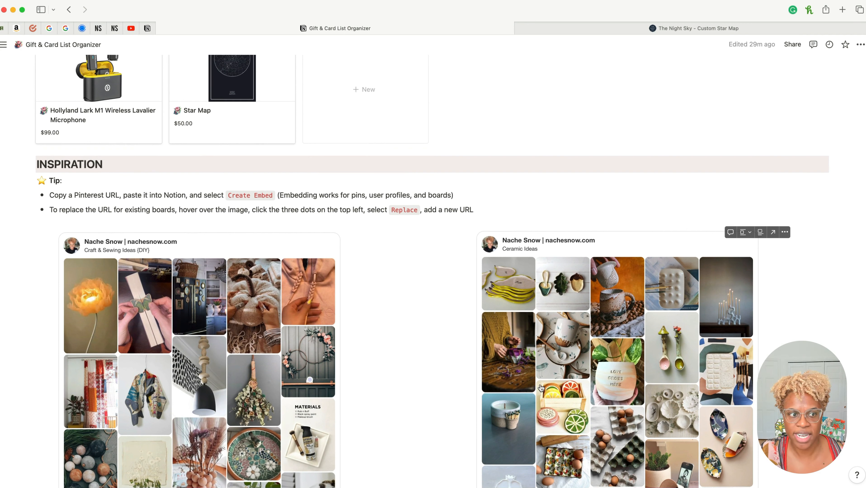
scroll(541, 387, down, 3)
scroll(540, 388, up, 3)
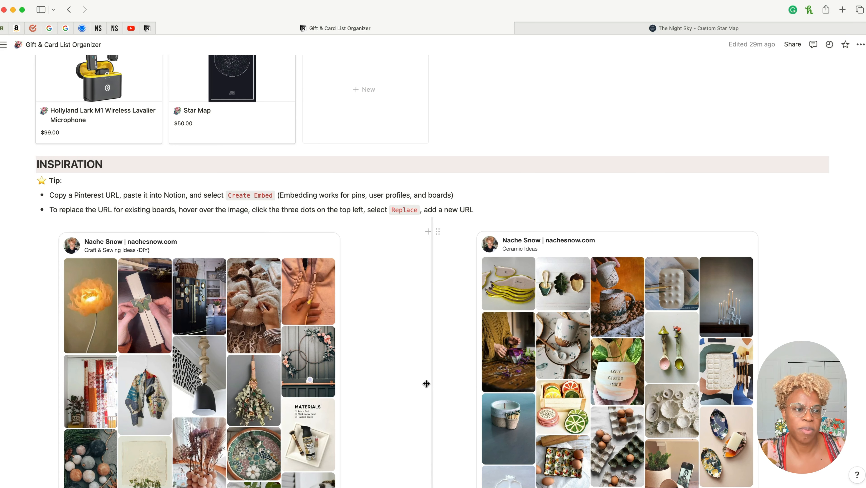
scroll(418, 384, down, 2)
scroll(263, 377, down, 5)
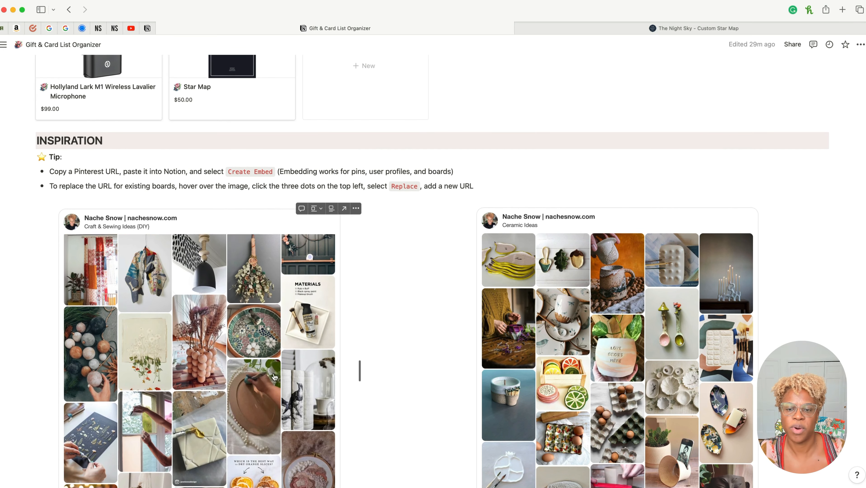
scroll(485, 349, down, 4)
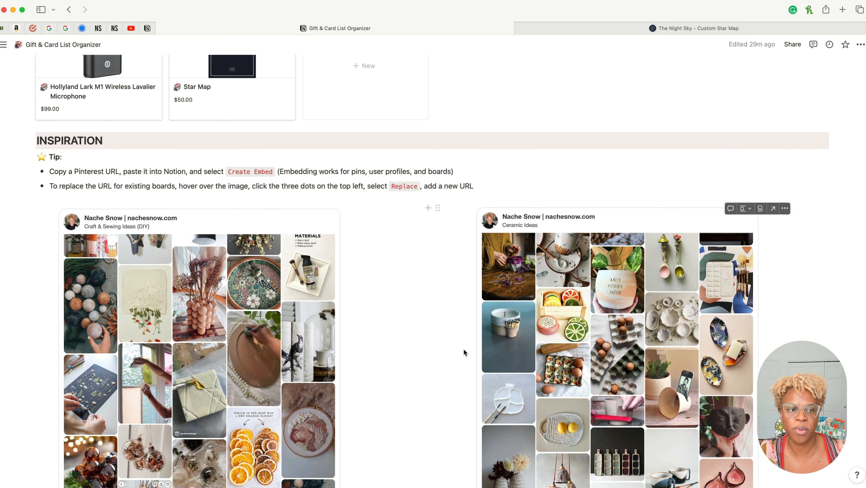
scroll(463, 349, down, 5)
scroll(463, 349, up, 5)
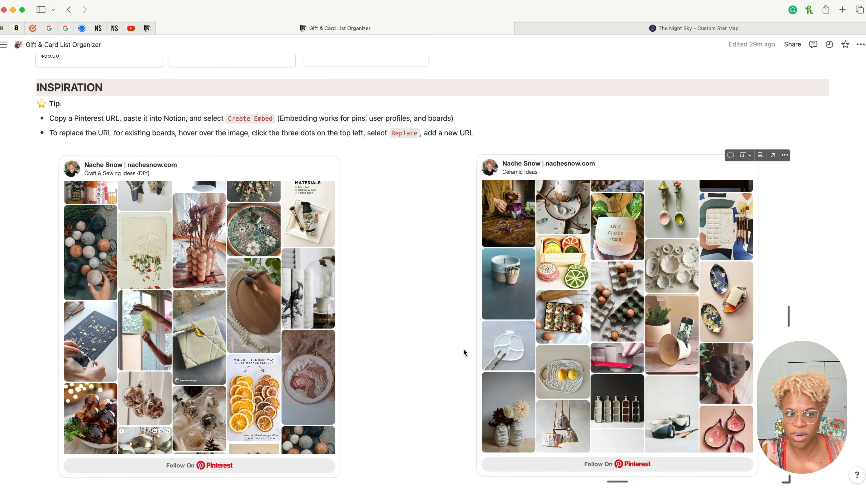
scroll(464, 352, down, 6)
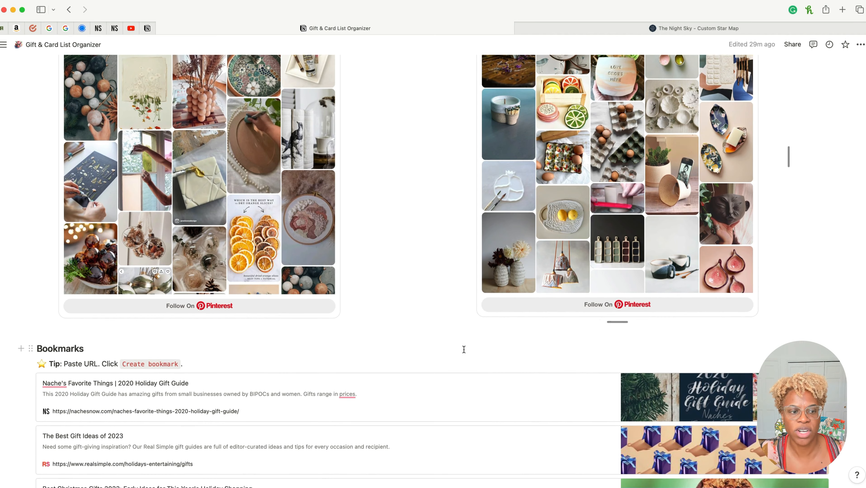
scroll(463, 350, up, 7)
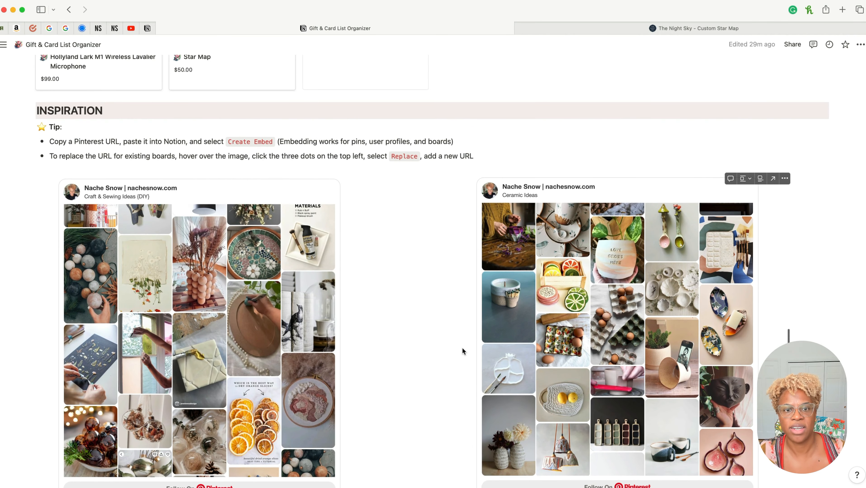
Look through the gift guide links in the Bookmarks section, and return past the Gift Database to the beginning of the page
scroll(462, 347, down, 15)
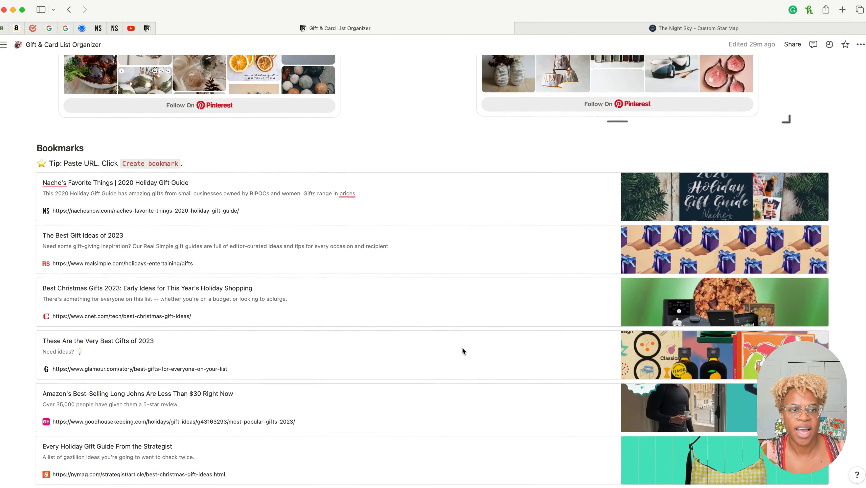
scroll(464, 352, down, 4)
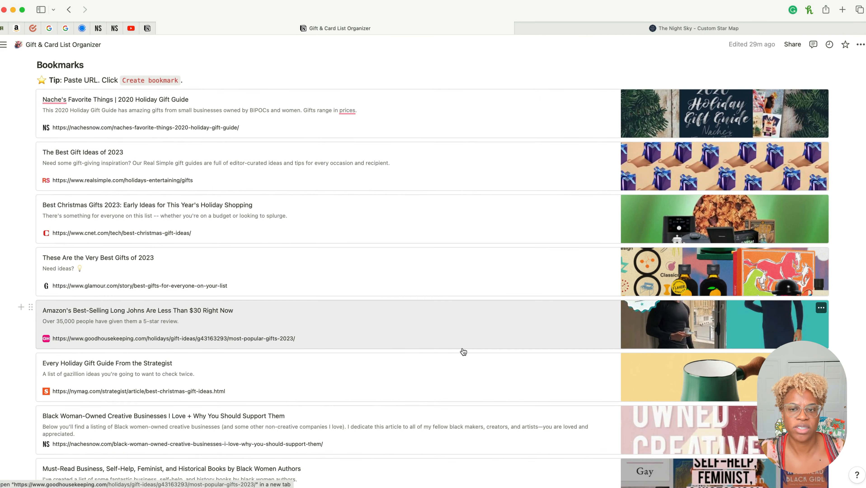
scroll(463, 352, down, 7)
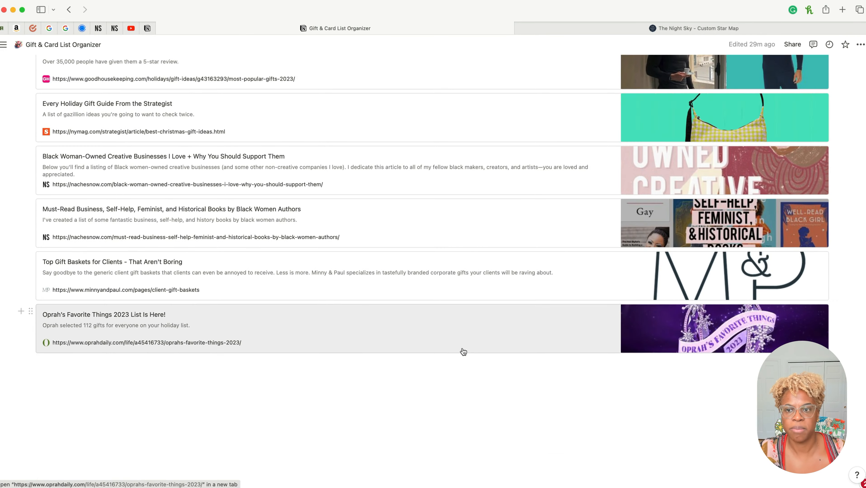
scroll(463, 352, up, 20)
scroll(463, 352, down, 7)
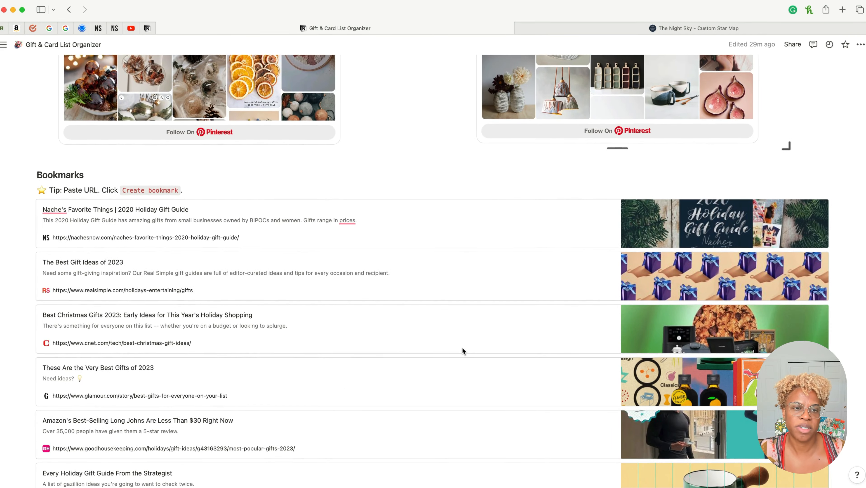
scroll(462, 350, up, 17)
scroll(462, 347, up, 6)
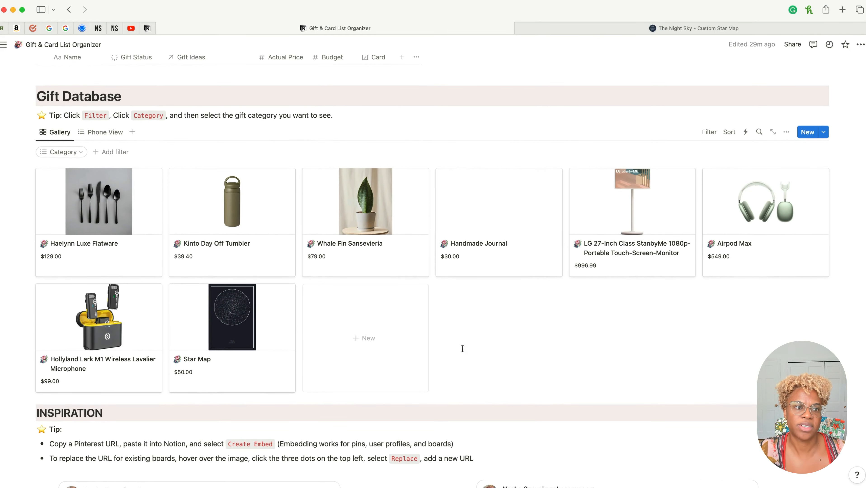
scroll(463, 349, up, 20)
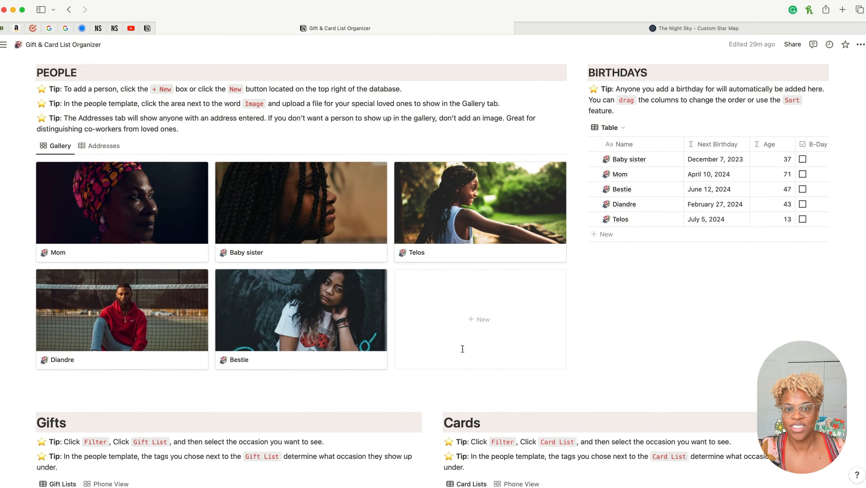
scroll(462, 349, up, 4)
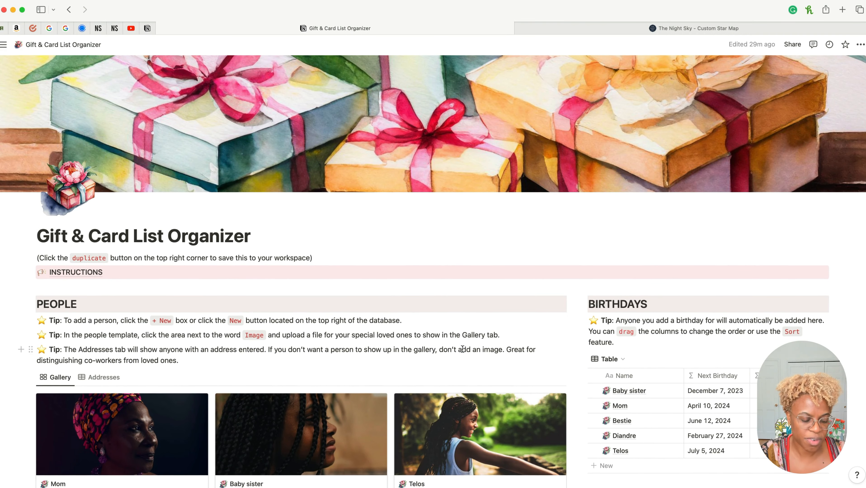